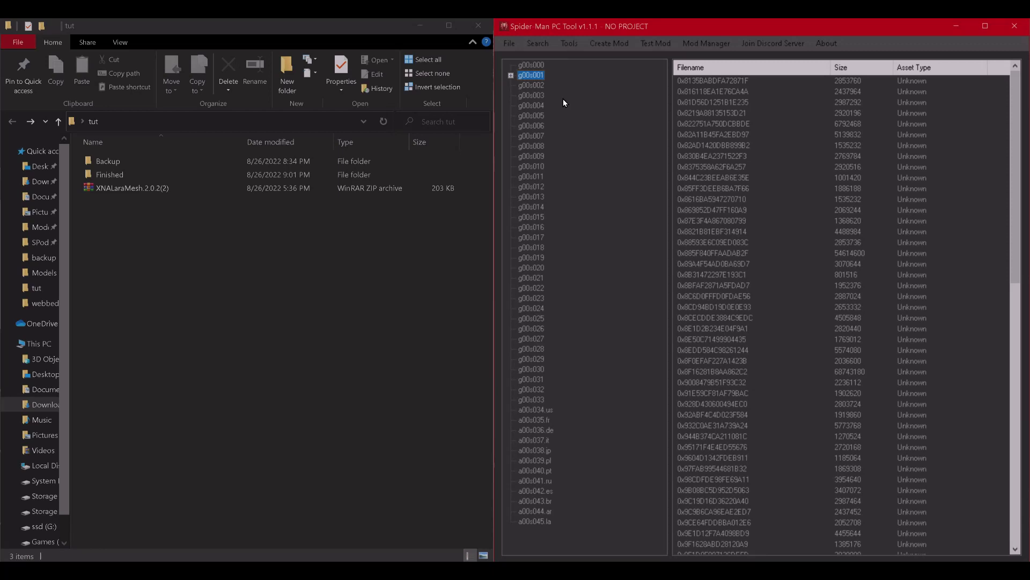
- Extract hero_spiderman_body from g00s001 > characters > hero > hero_spiderman into the tut folder
left_click(510, 75)
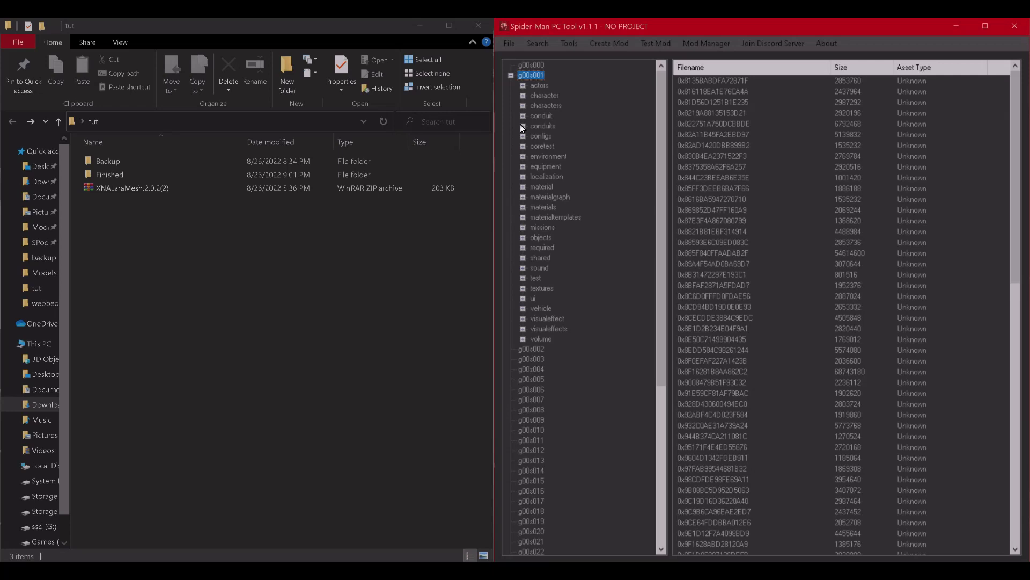
left_click(523, 105)
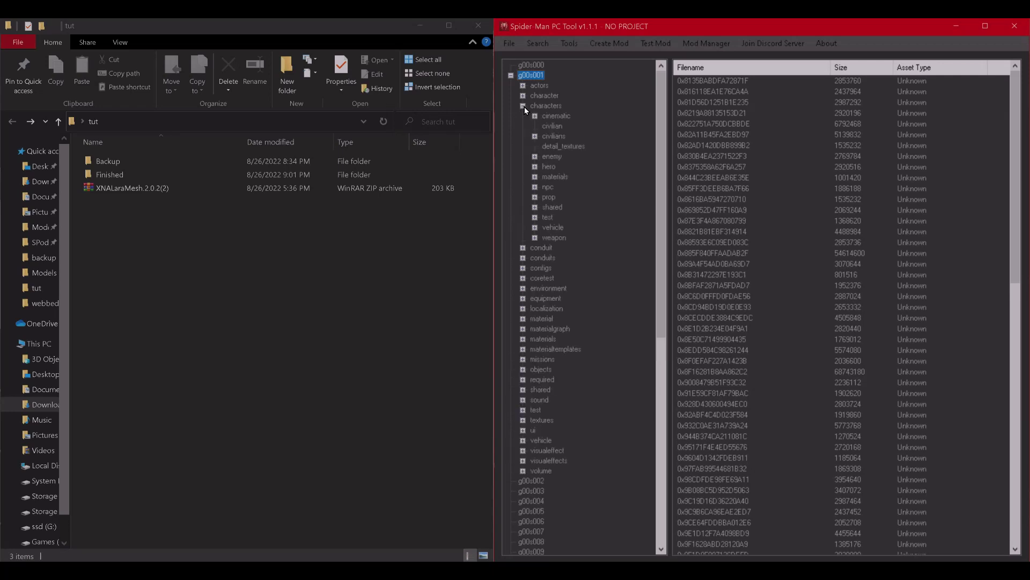
left_click(537, 166)
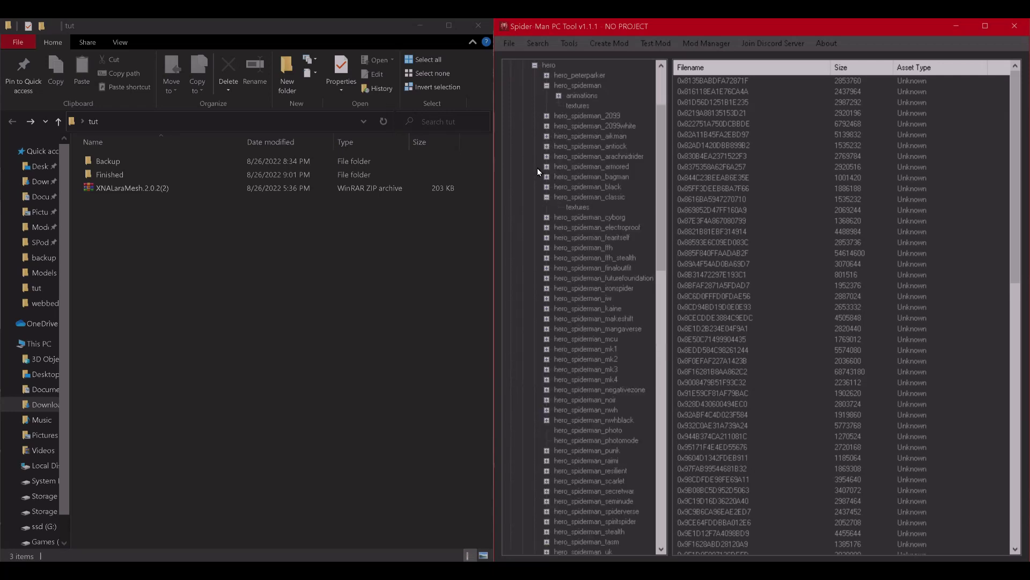
left_click(587, 86)
left_click(707, 82)
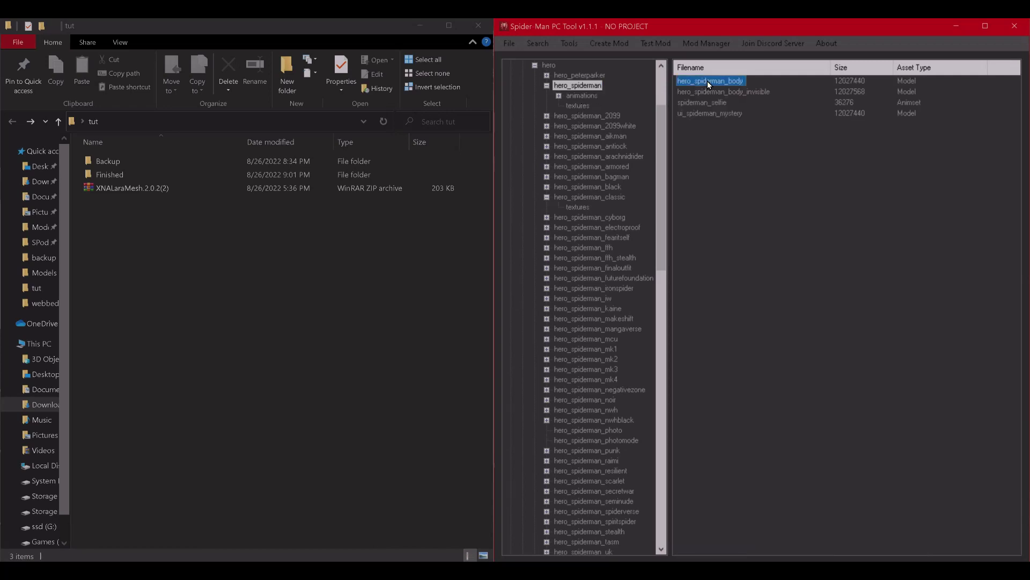
right_click(708, 81)
left_click(732, 90)
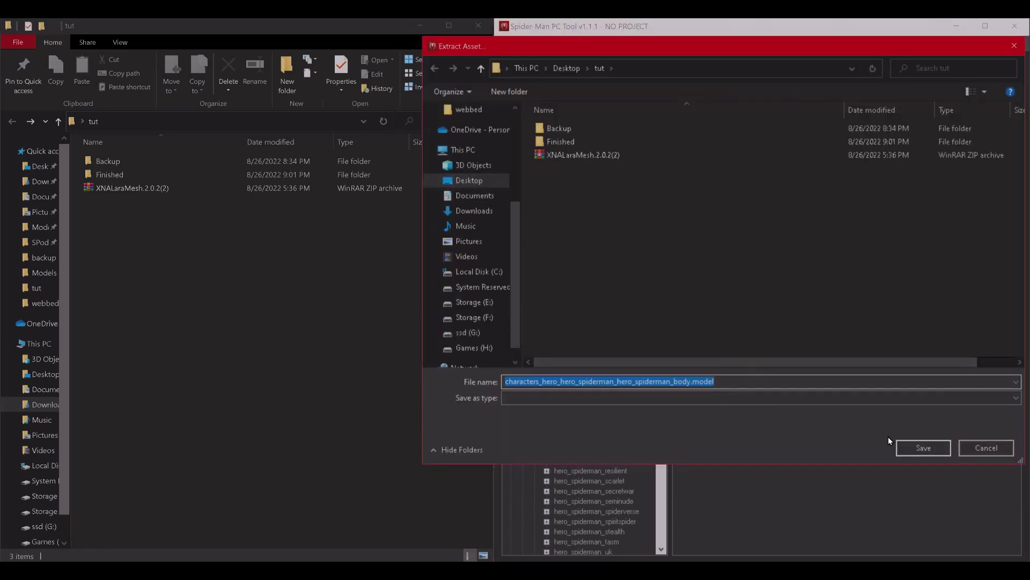
left_click(922, 447)
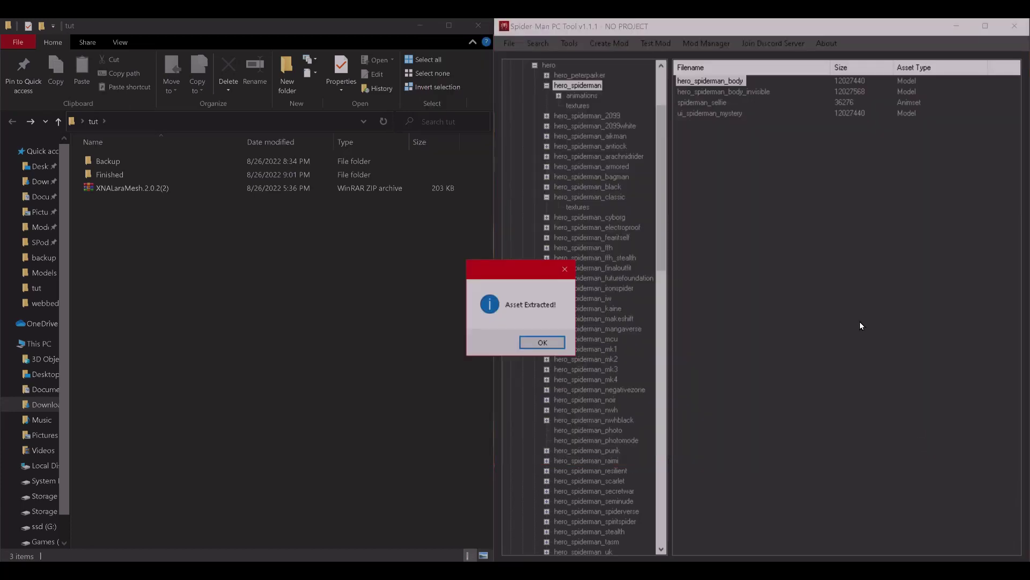
left_click(543, 341)
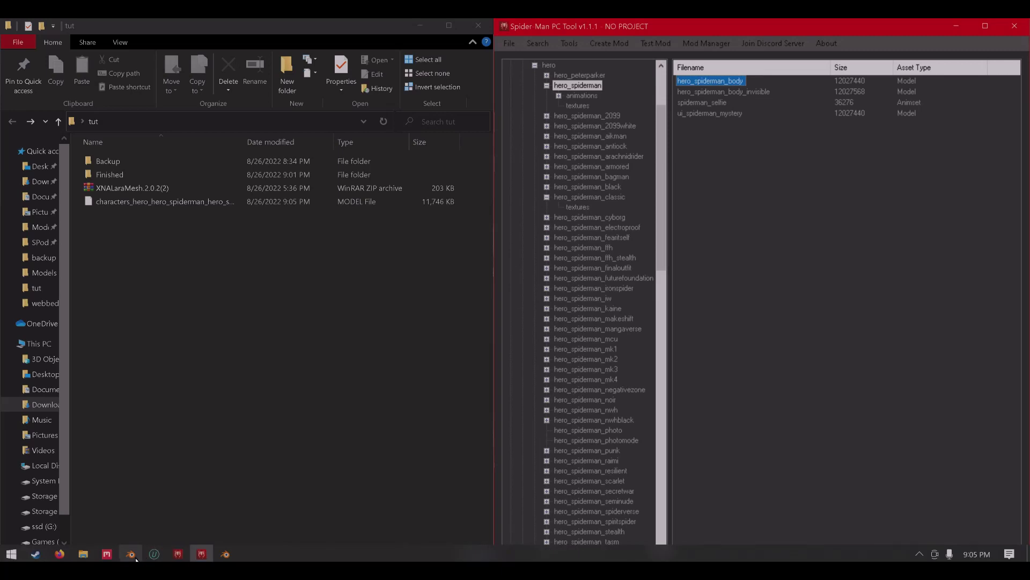
- Convert the tut folder's Spider-Man body .model to ASCII in ModelAsciiGUI, then bring up Blender
mouse_move(83, 553)
left_click(111, 510)
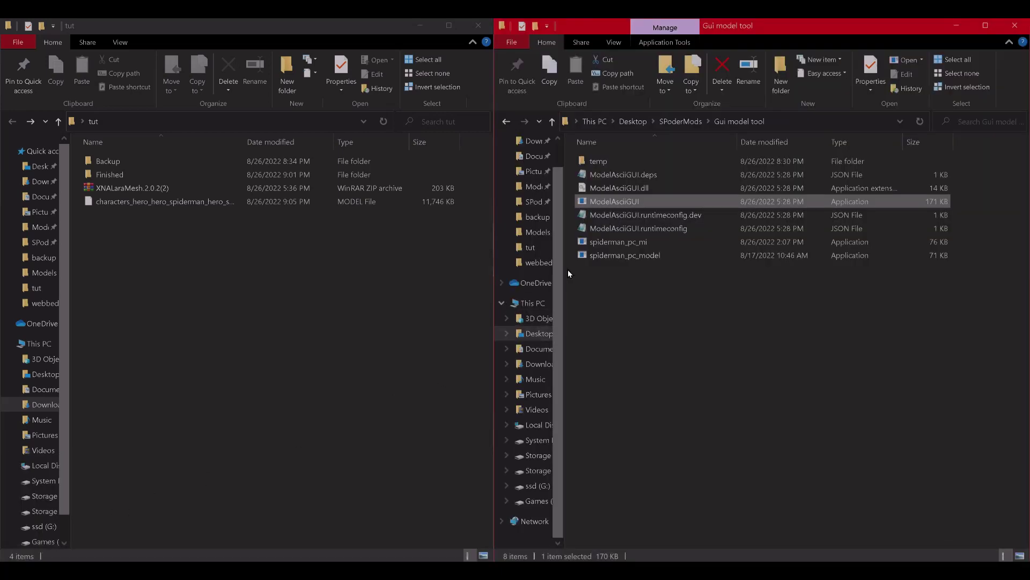
double_click(628, 203)
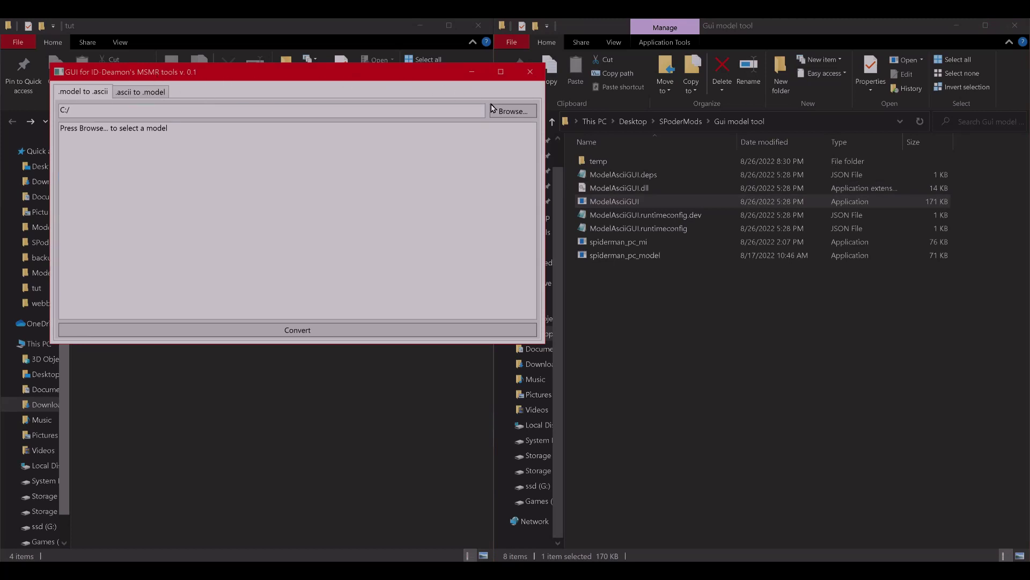
left_click(504, 113)
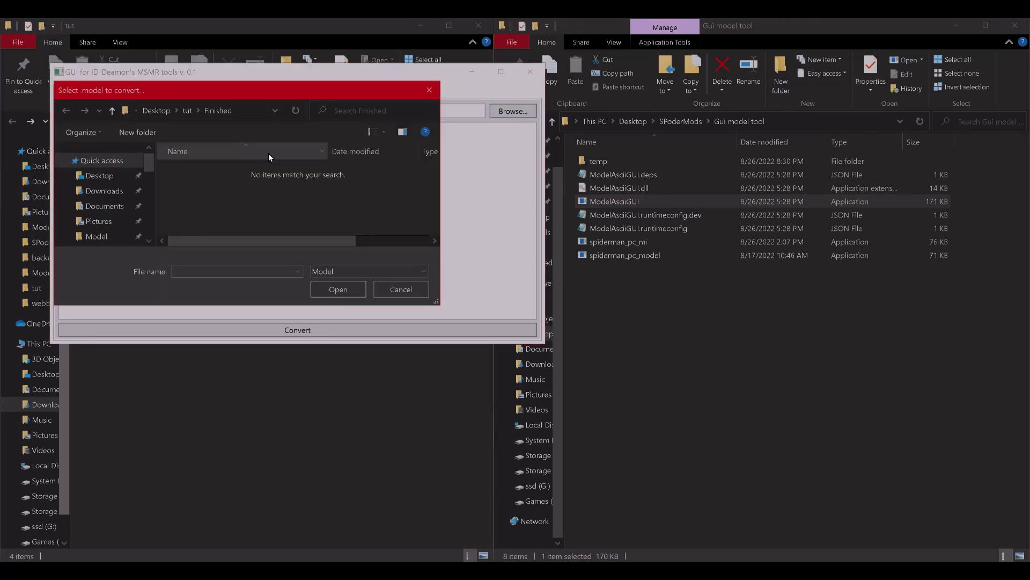
left_click(189, 118)
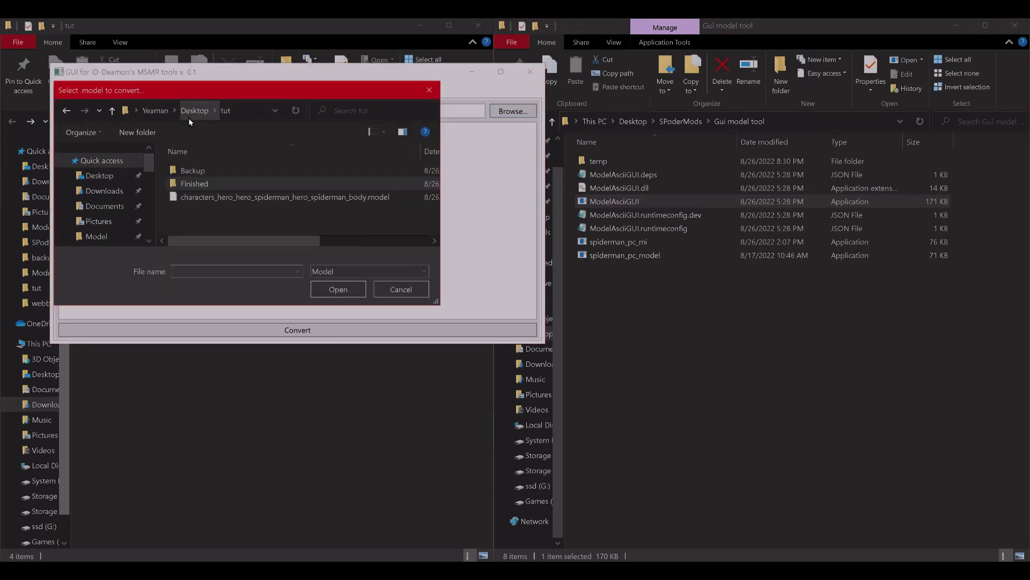
double_click(210, 193)
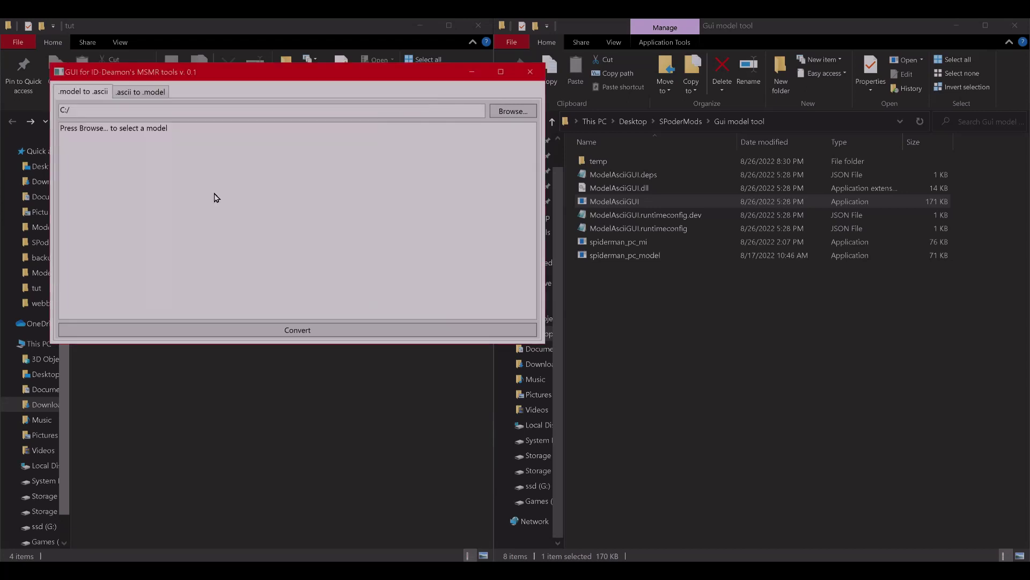
left_click(269, 331)
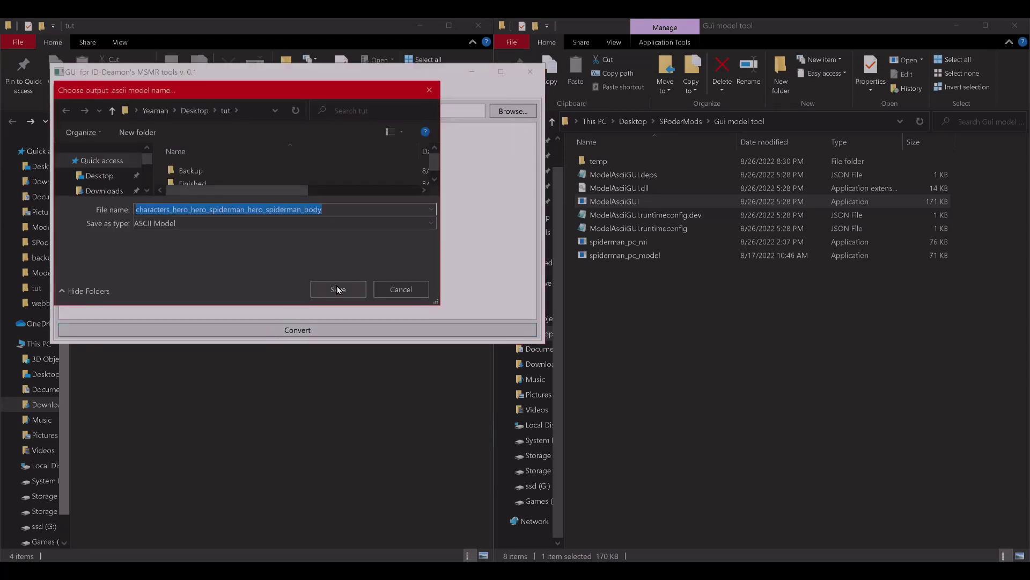
left_click(339, 289)
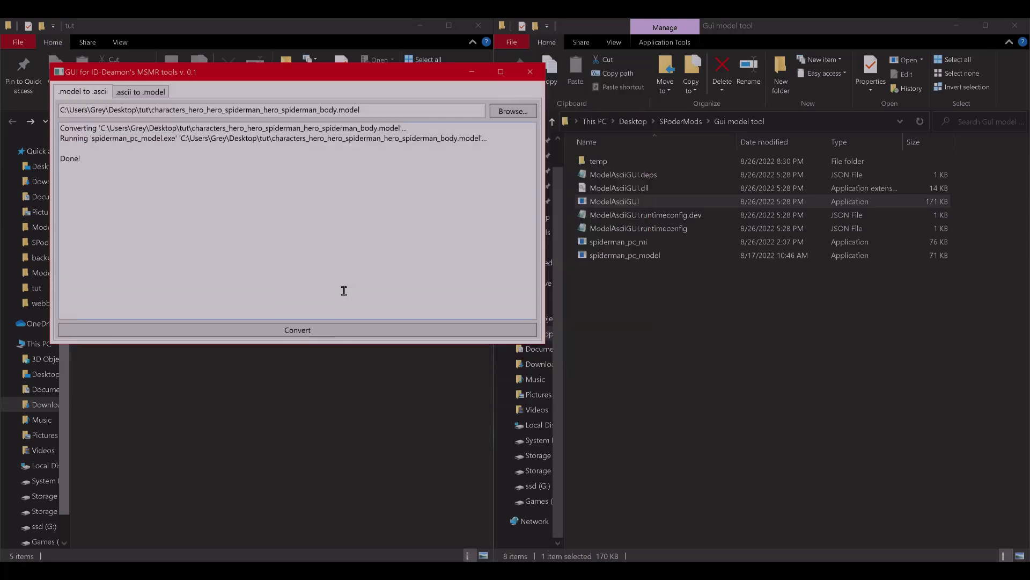
mouse_move(304, 557)
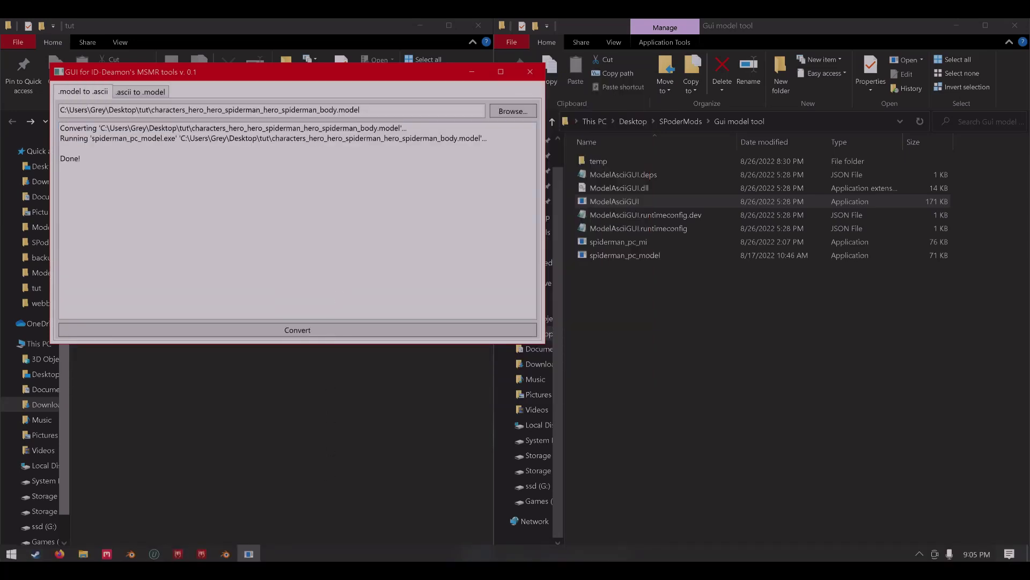
left_click(235, 554)
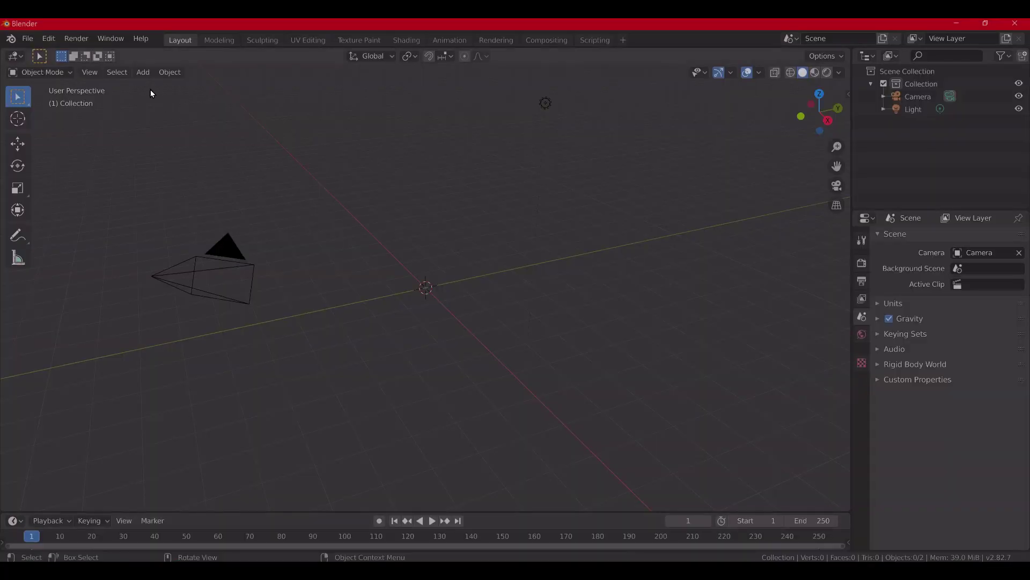
- Install the XNALaraMesh add-on zip from the Desktop tut folder via Preferences > Add-ons
left_click(48, 41)
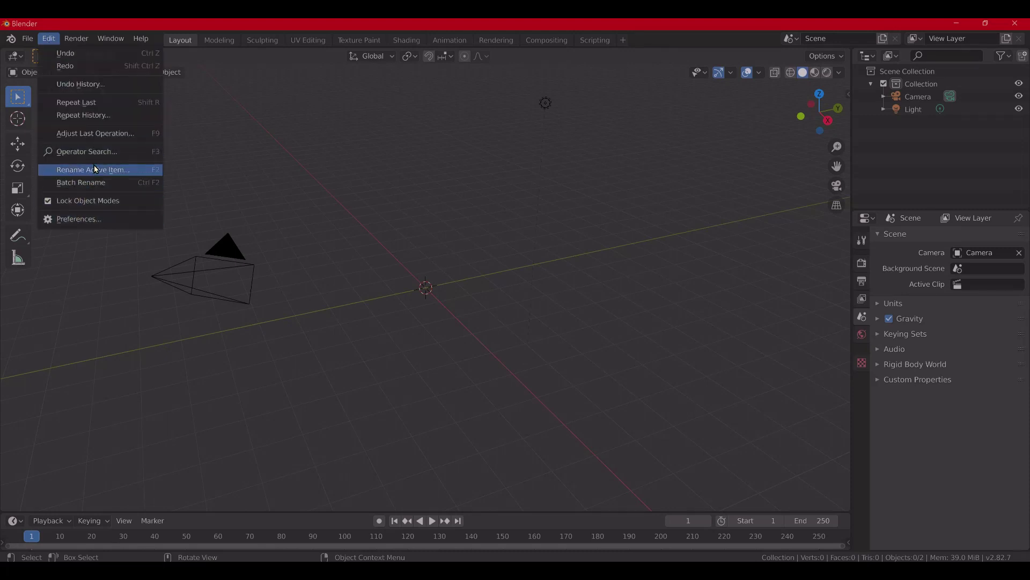
left_click(82, 215)
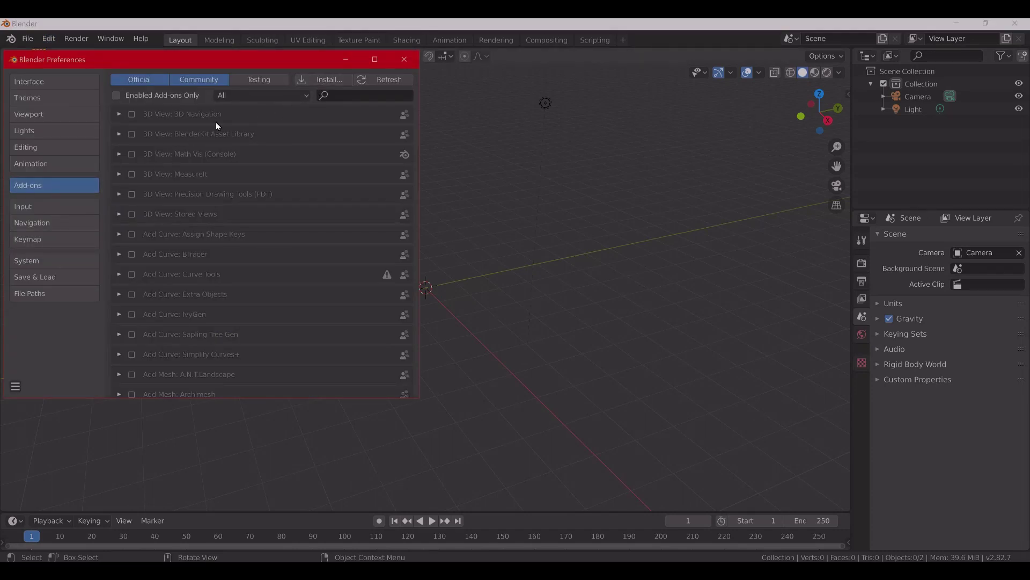
left_click(315, 78)
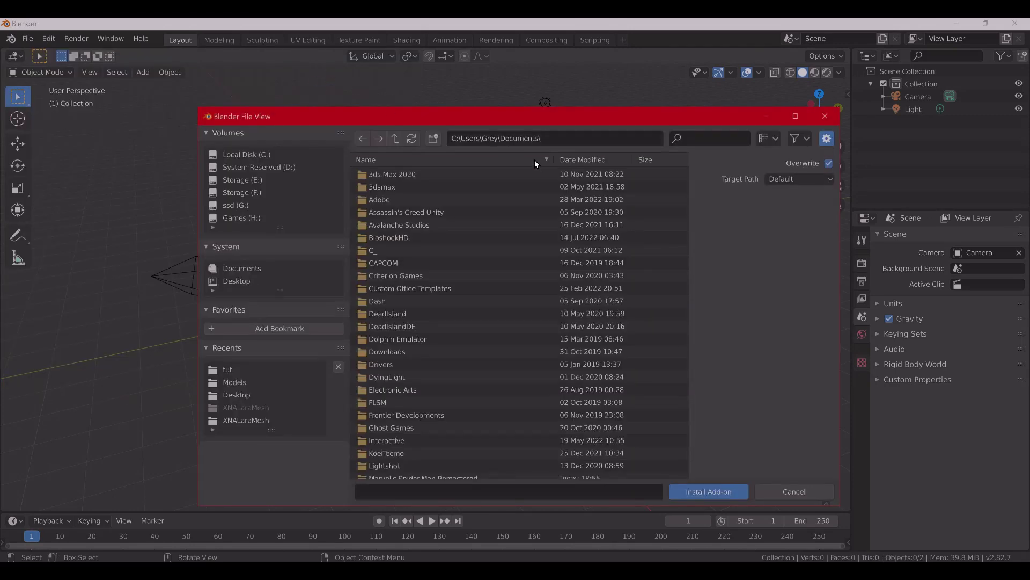
left_click(559, 142)
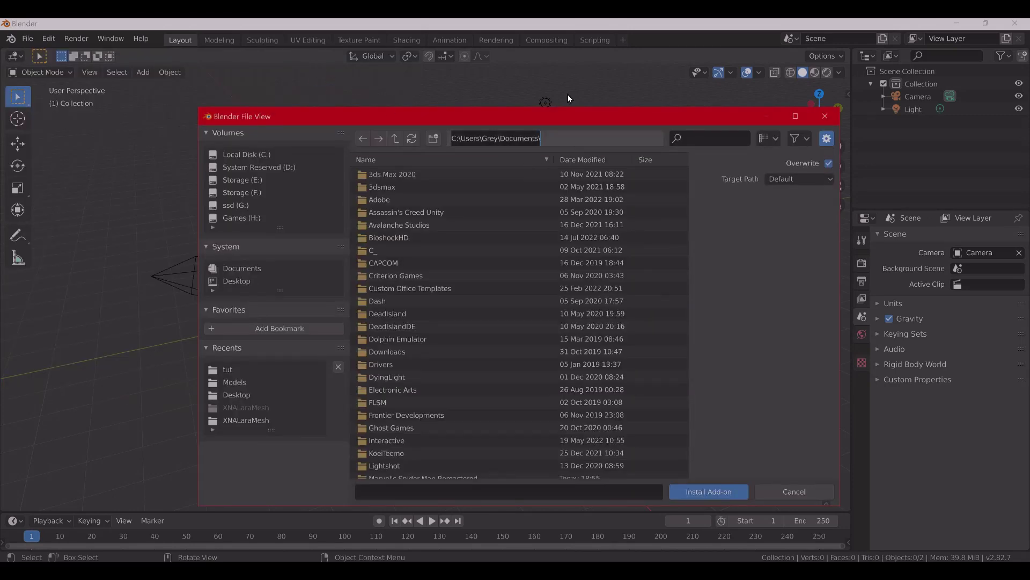
type("C:\\Users\\Grey\\Desktop\\tut")
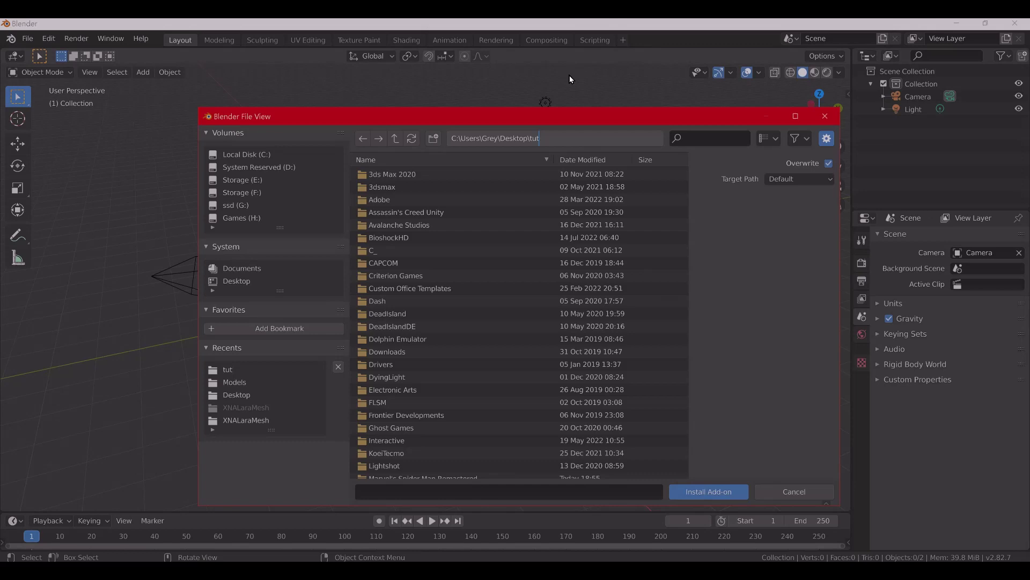
key("Return")
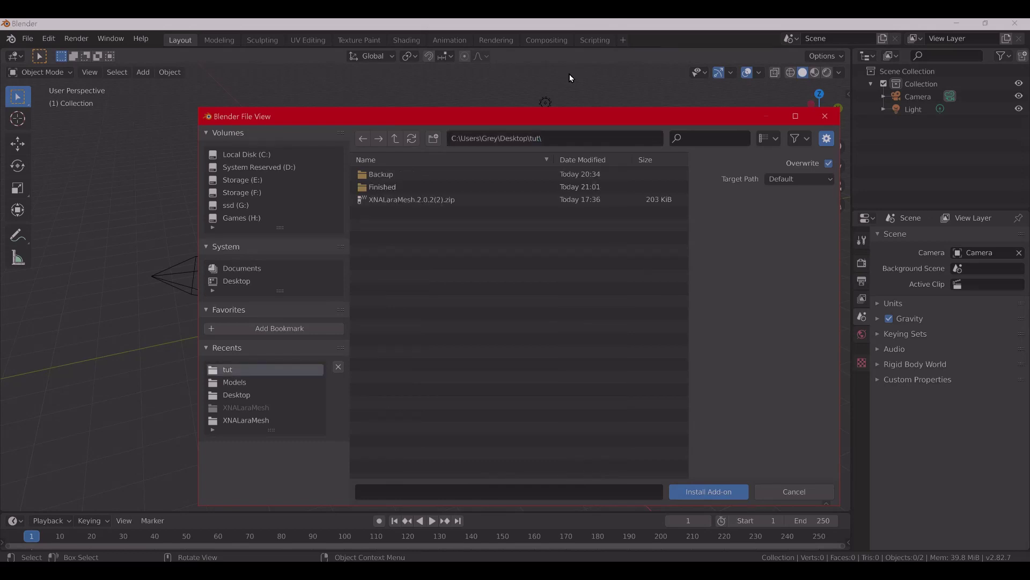
double_click(474, 202)
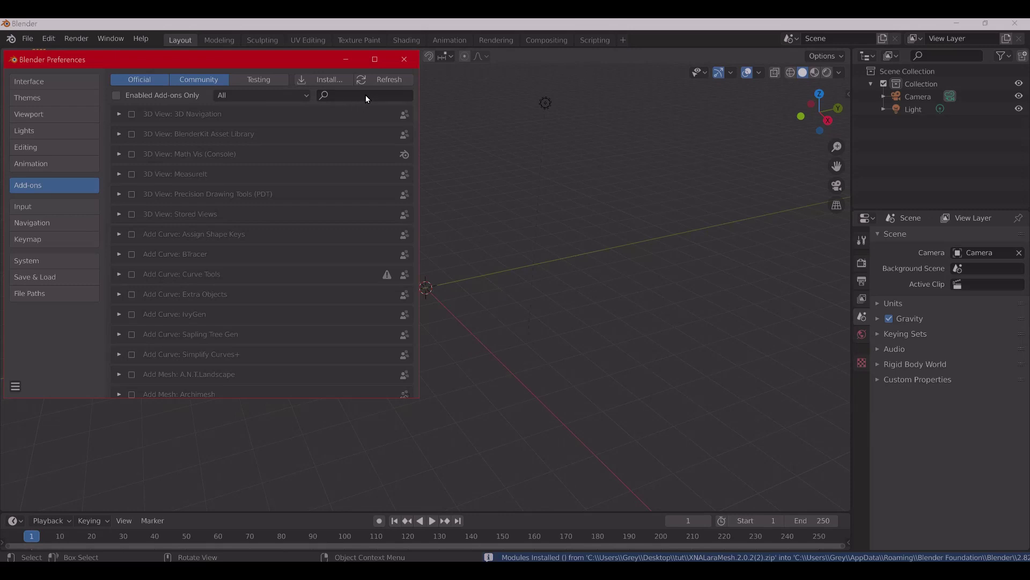
- Search the add-on list to find the XNALara/XPS Import/Export add-on
left_click(366, 95)
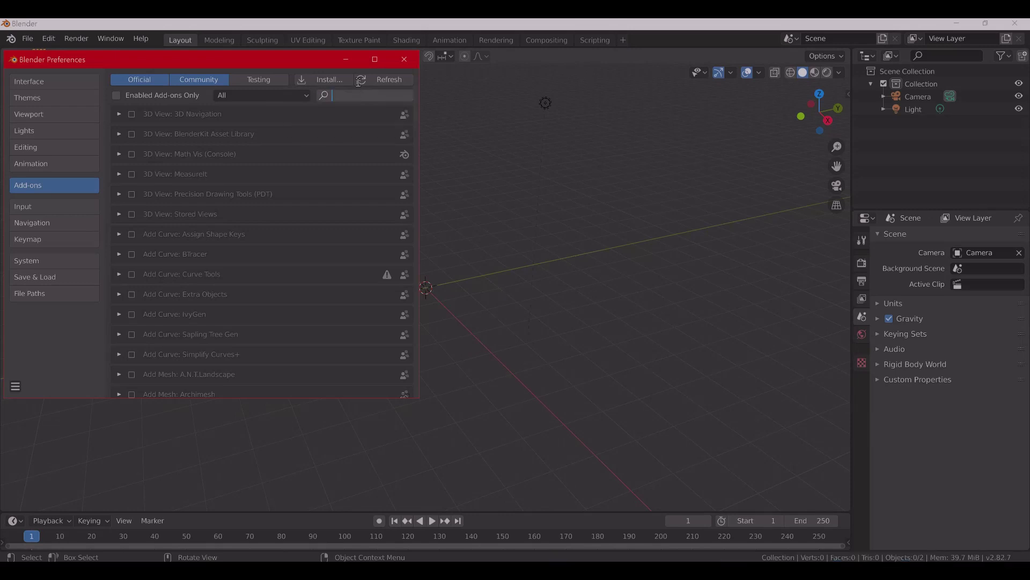
type("xNRA")
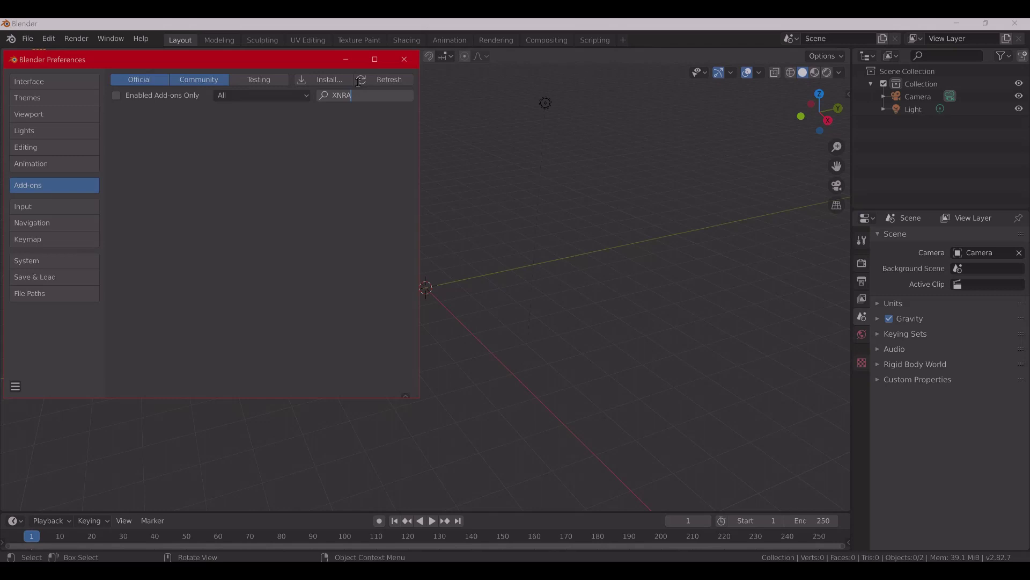
key("BackSpace")
key("BackSpace")
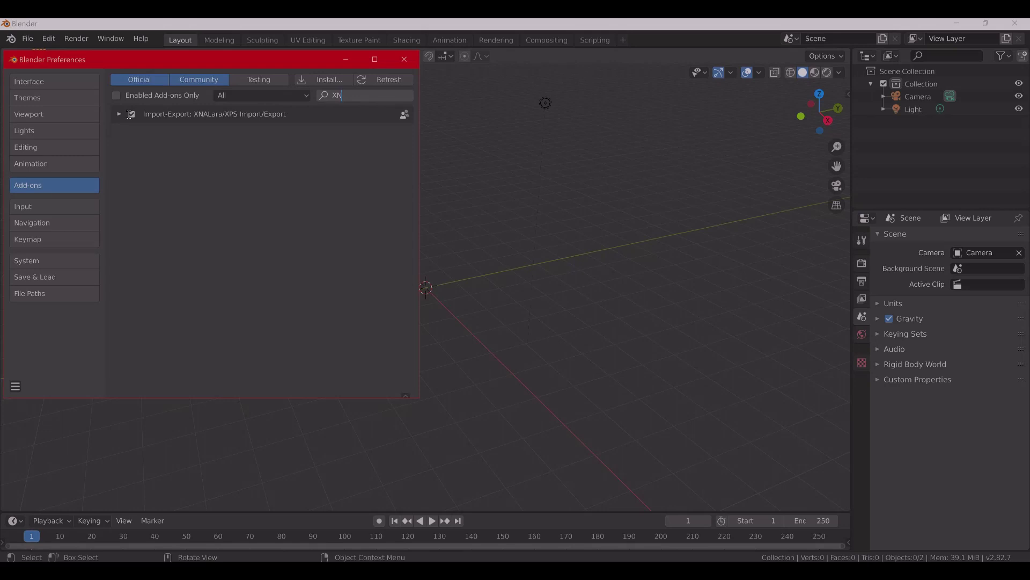
- Import the hero_spiderman_body .ascii from Desktop\tut via File > Import > XNALara/XPS Model
left_click(407, 56)
left_click(28, 38)
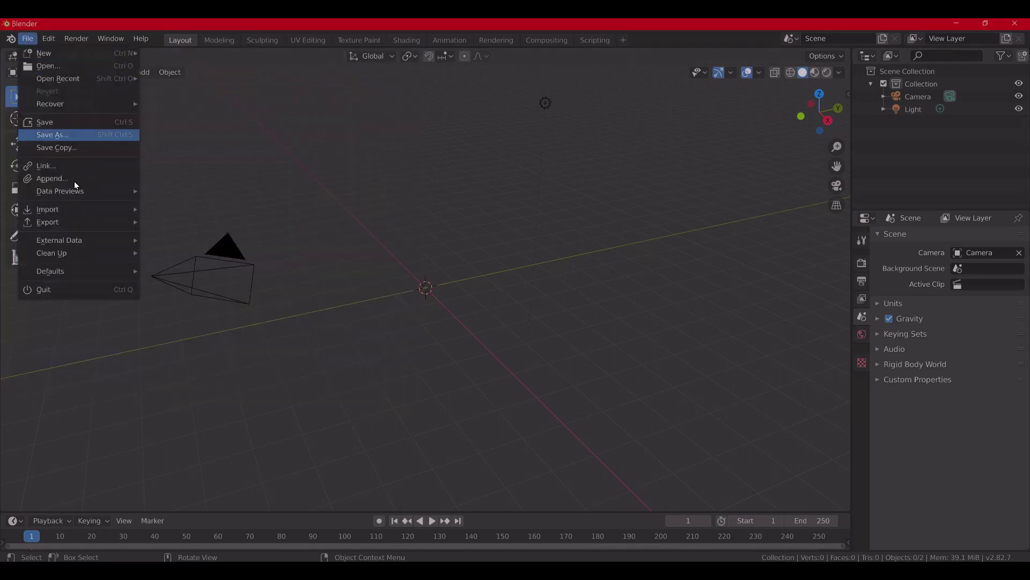
mouse_move(76, 209)
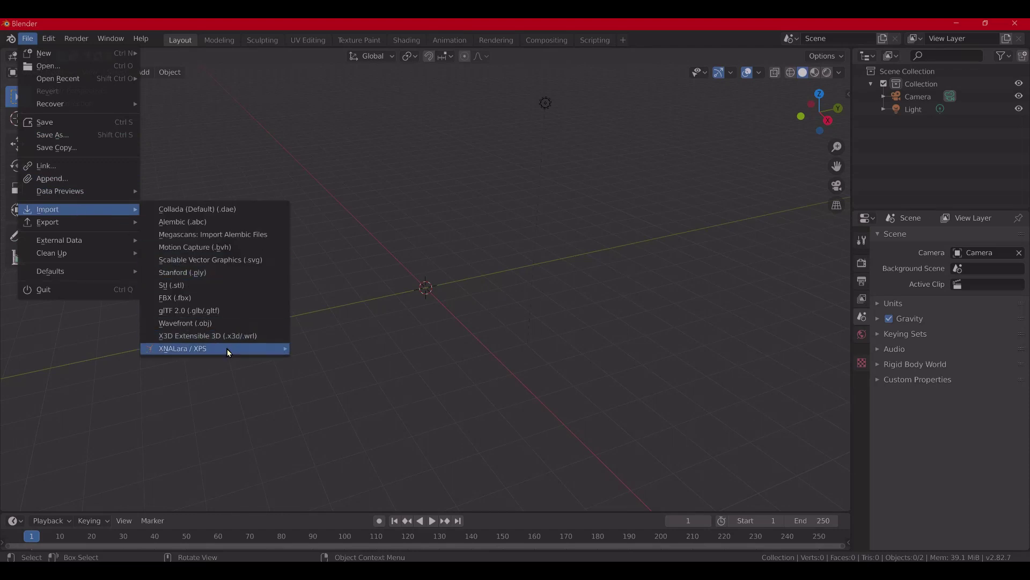
mouse_move(255, 352)
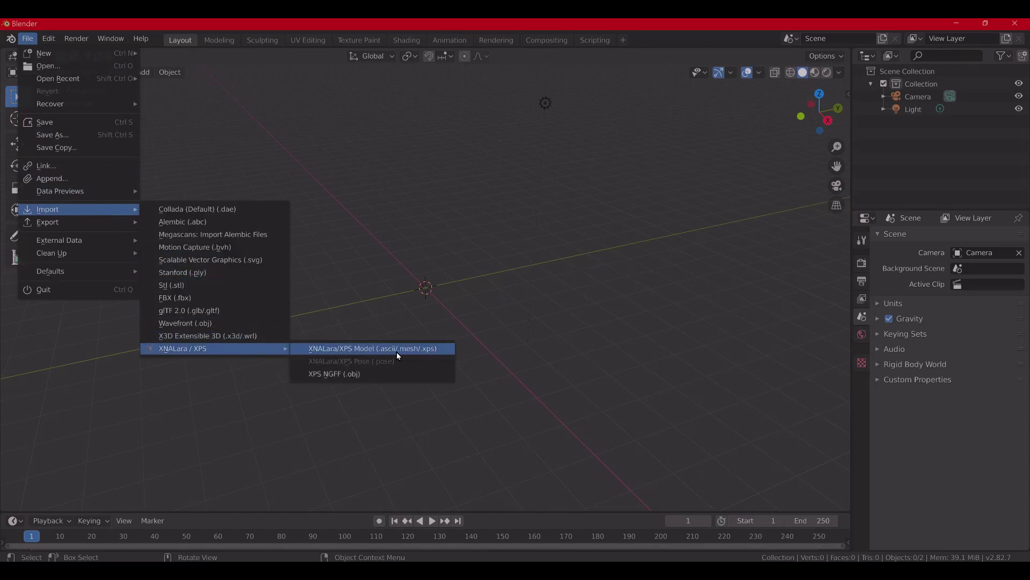
left_click(372, 349)
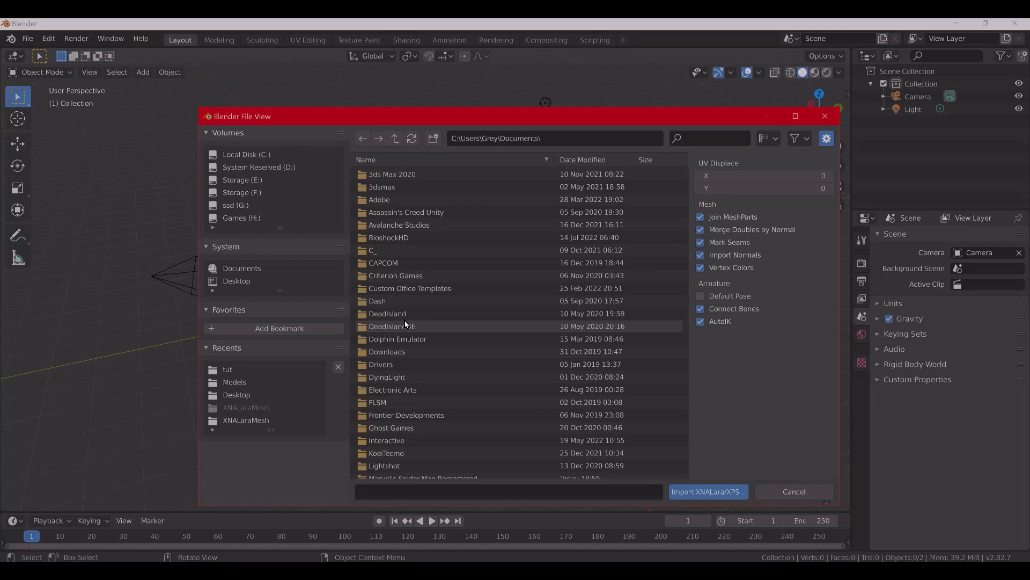
left_click(583, 143)
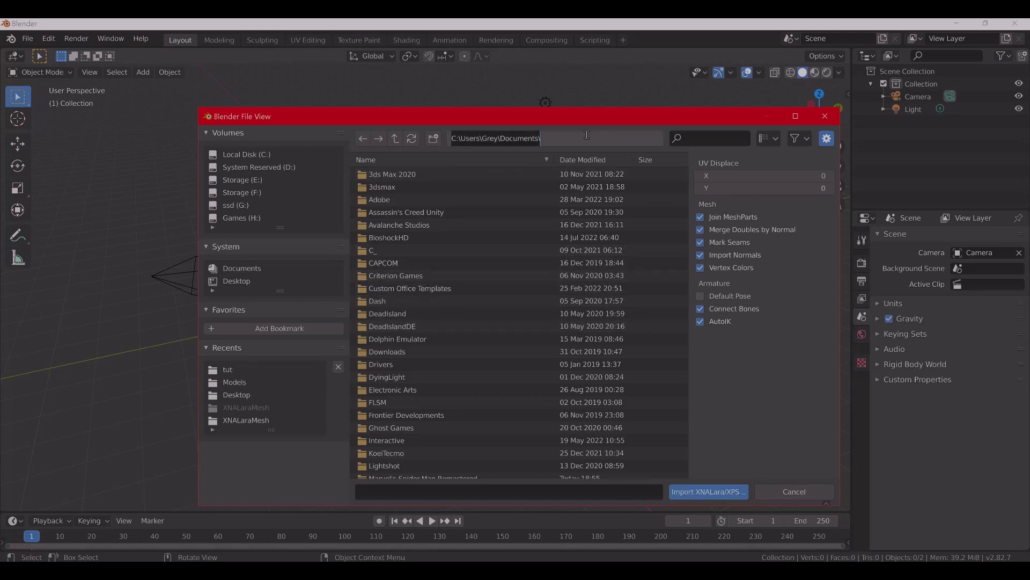
type("C:\\Users\\Grey\\Desktop\\tut")
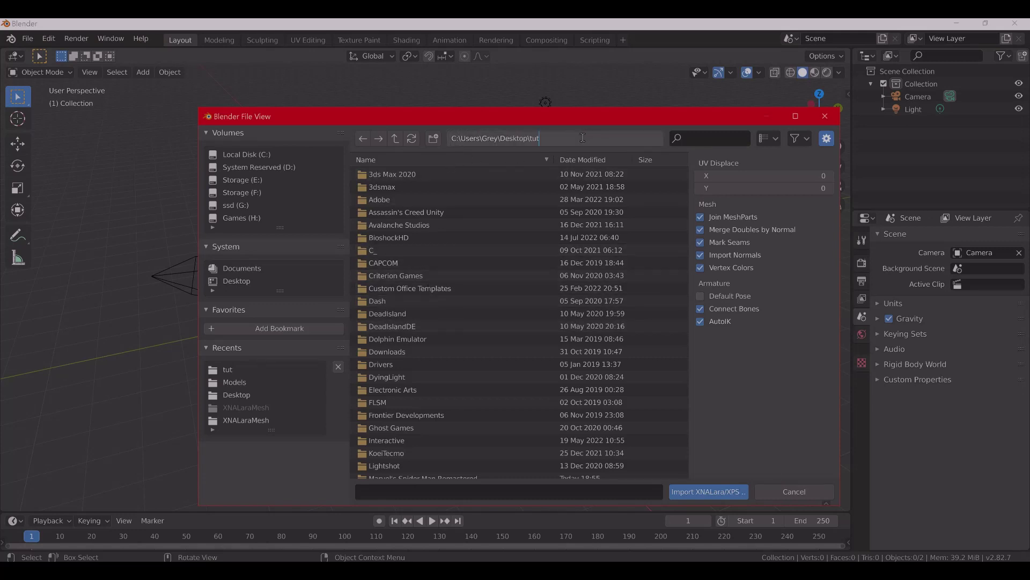
key("Return")
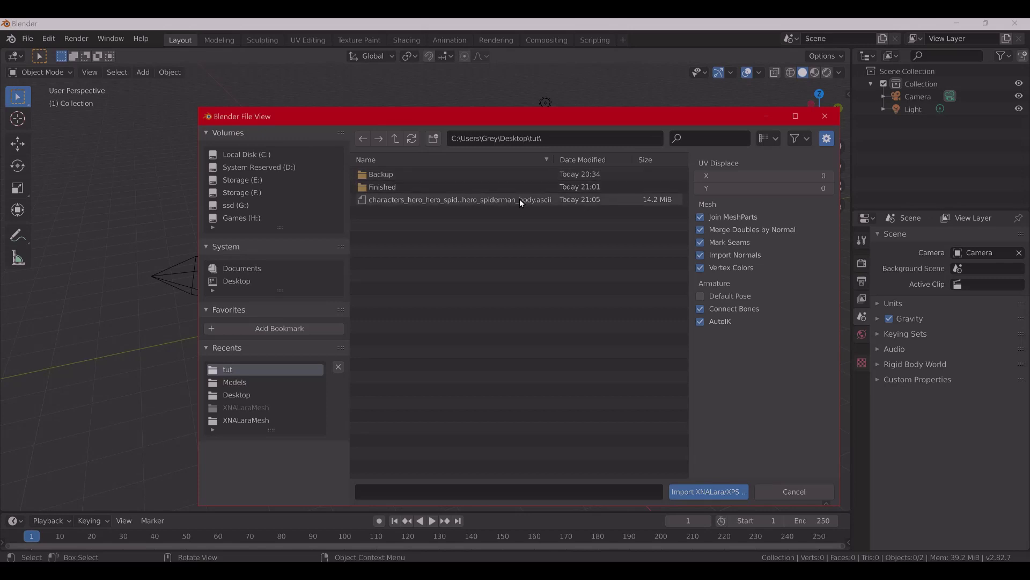
double_click(520, 200)
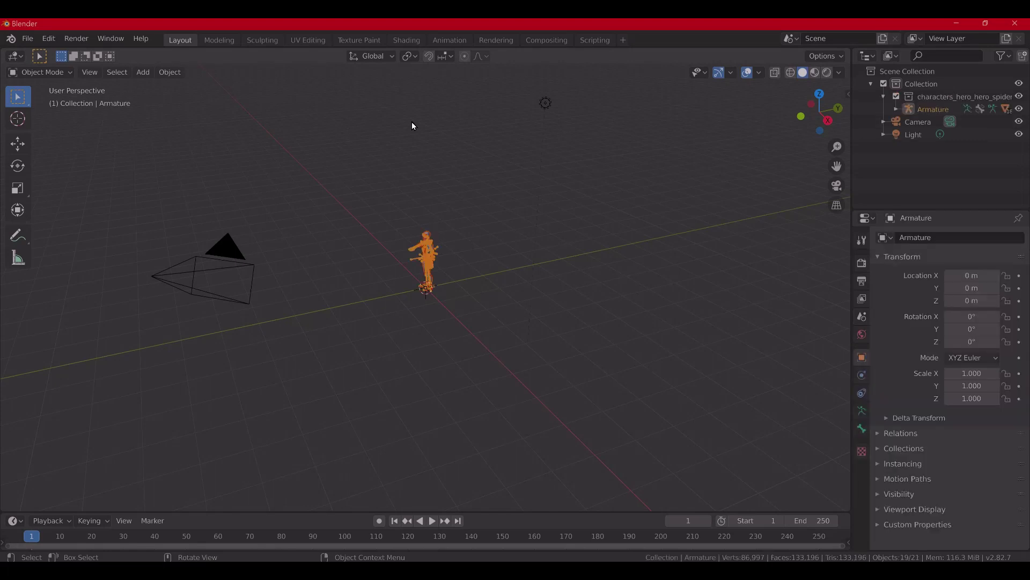
- Zoom in on the imported Spider-Man figure and switch to the Sculpting workspace
scroll(490, 119, "up", 3)
scroll(489, 119, "up", 1)
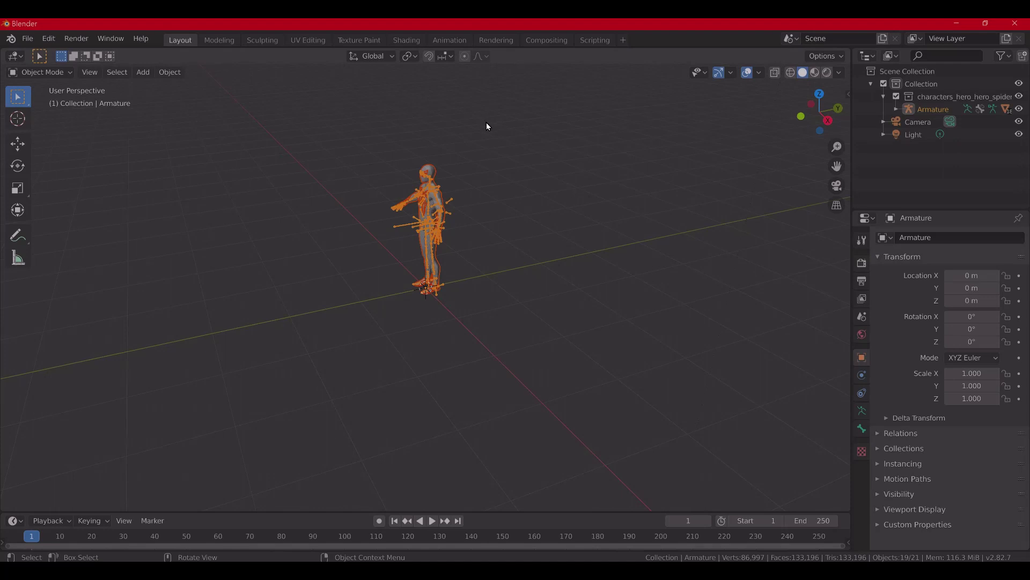
scroll(487, 129, "up", 5)
scroll(489, 177, "down", 2)
scroll(494, 236, "up", 1)
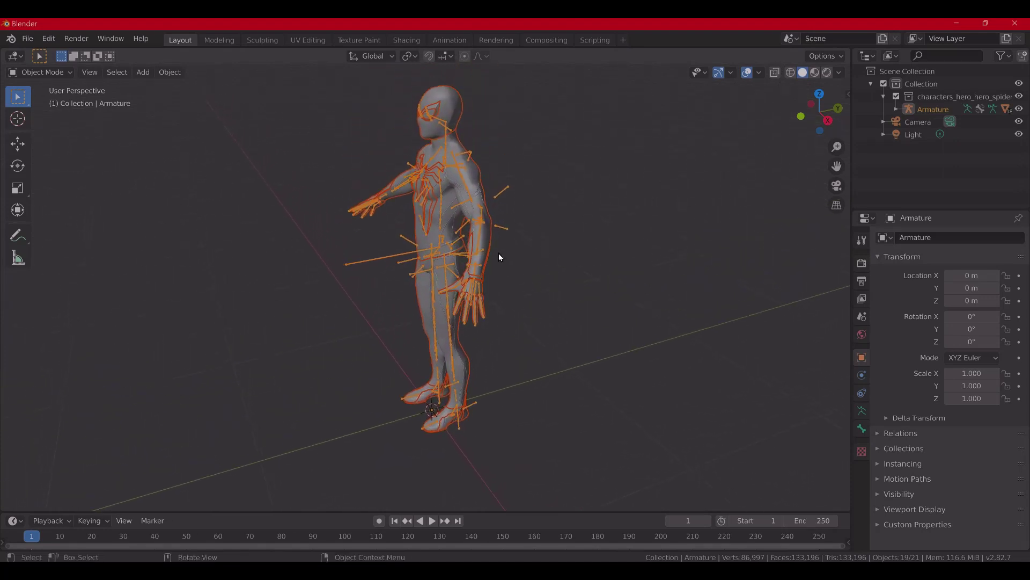
left_click(262, 40)
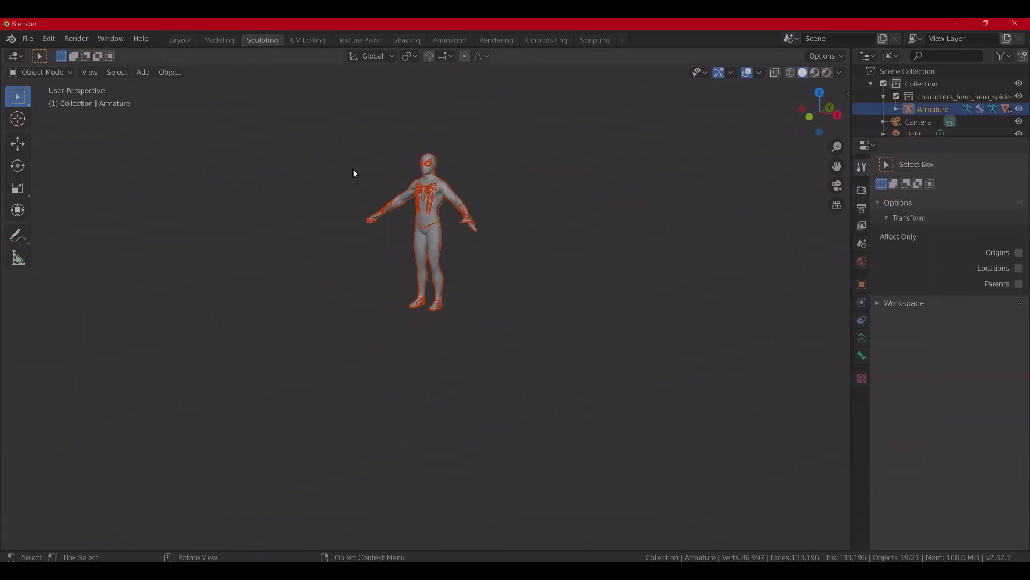
scroll(353, 169, "up", 7)
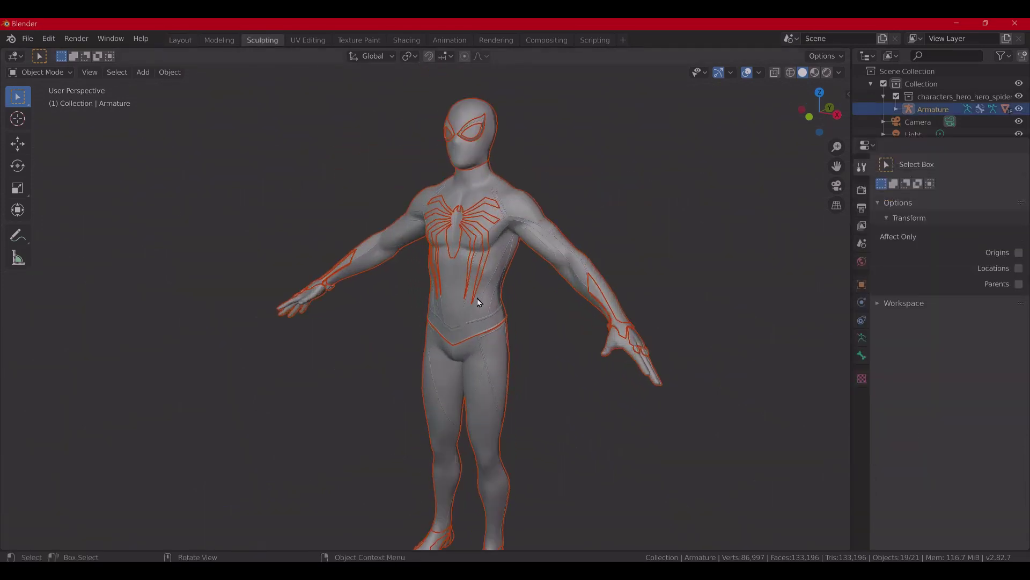
- Select the suit's torso mesh and orbit to a front view of it
left_click(452, 297)
key("Tab")
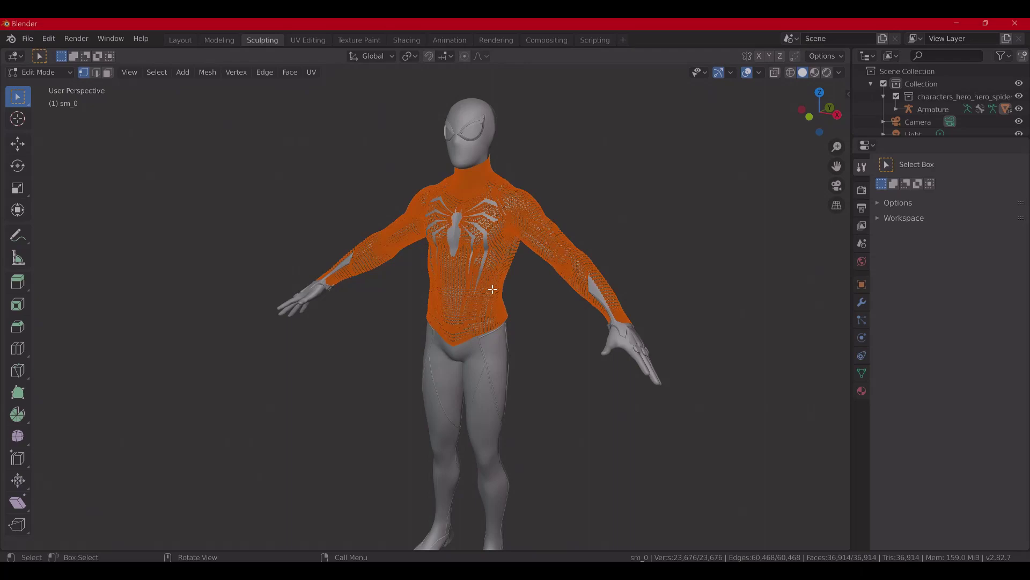
scroll(487, 269, "up", 3)
middle_click_drag(487, 269, 375, 226)
scroll(281, 175, "up", 3)
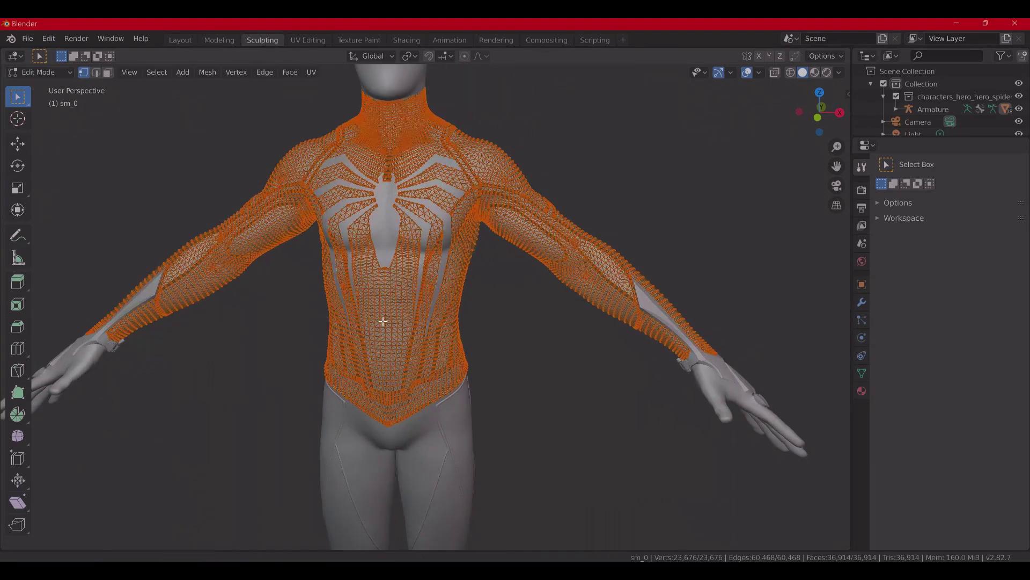
key("Tab")
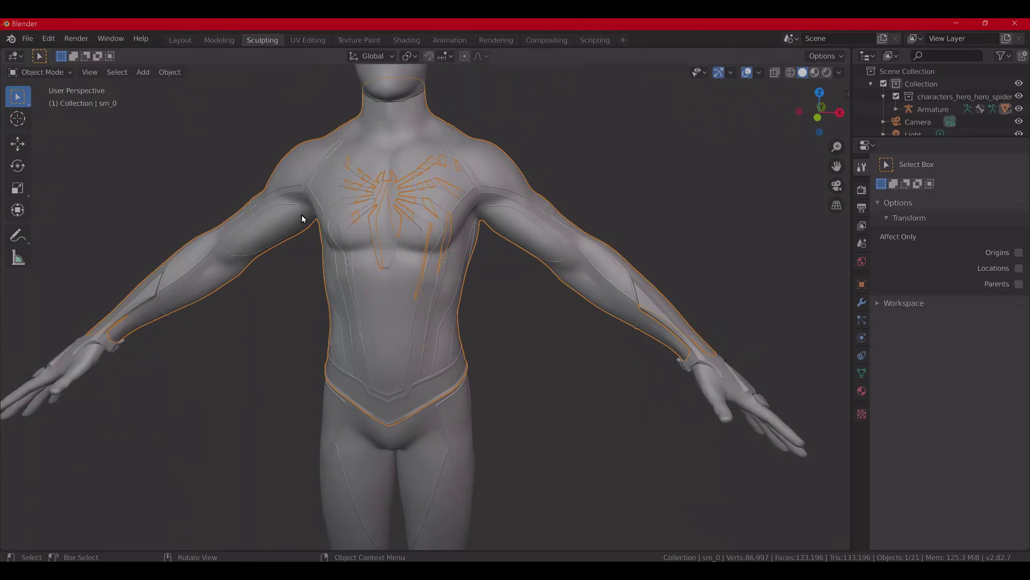
- In Sculpt Mode, draw a raised X on the stomach, then return to Object Mode
left_click(41, 72)
left_click(62, 115)
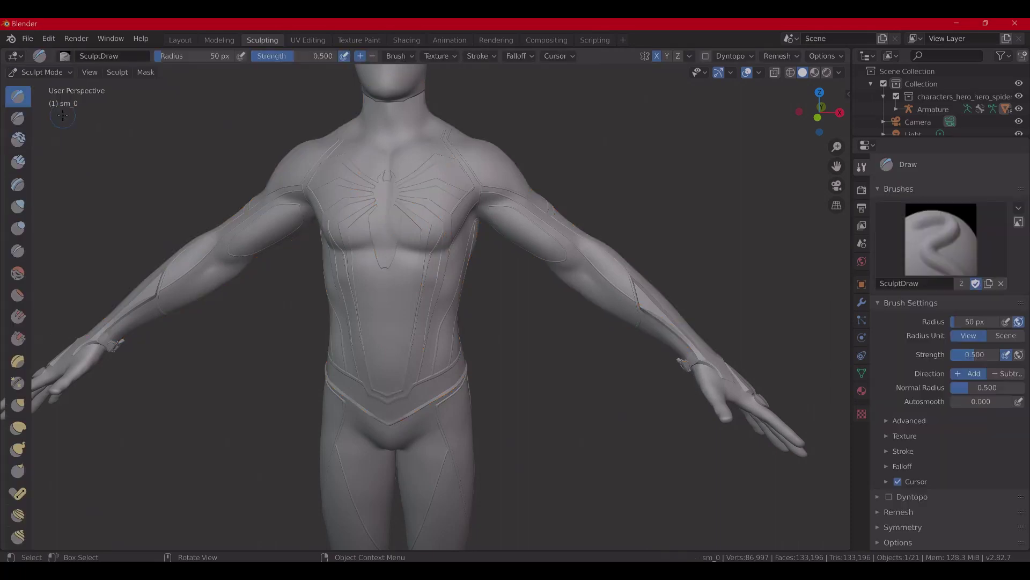
left_click_drag(388, 322, 370, 346)
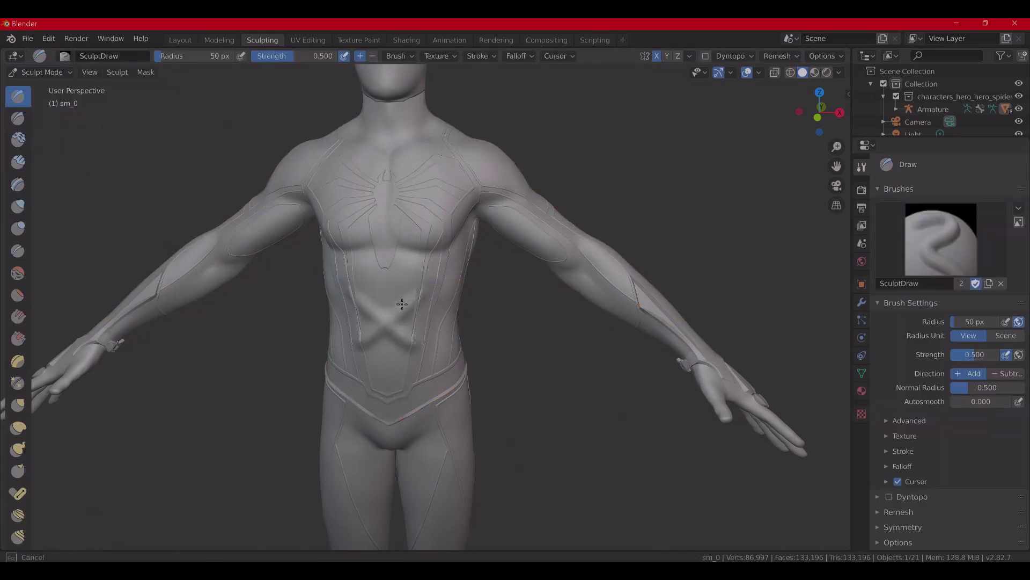
mouse_move(375, 306)
left_mouse_down()
mouse_move(413, 295)
mouse_move(440, 370)
left_mouse_up()
mouse_move(354, 365)
left_mouse_down()
mouse_move(423, 296)
mouse_move(328, 366)
mouse_move(351, 342)
left_mouse_up()
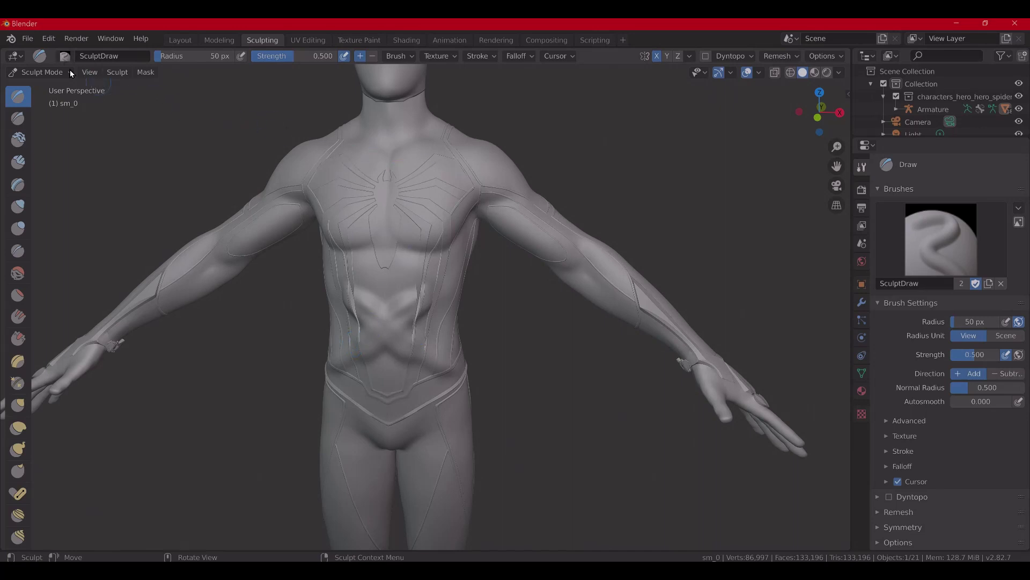
left_click(49, 74)
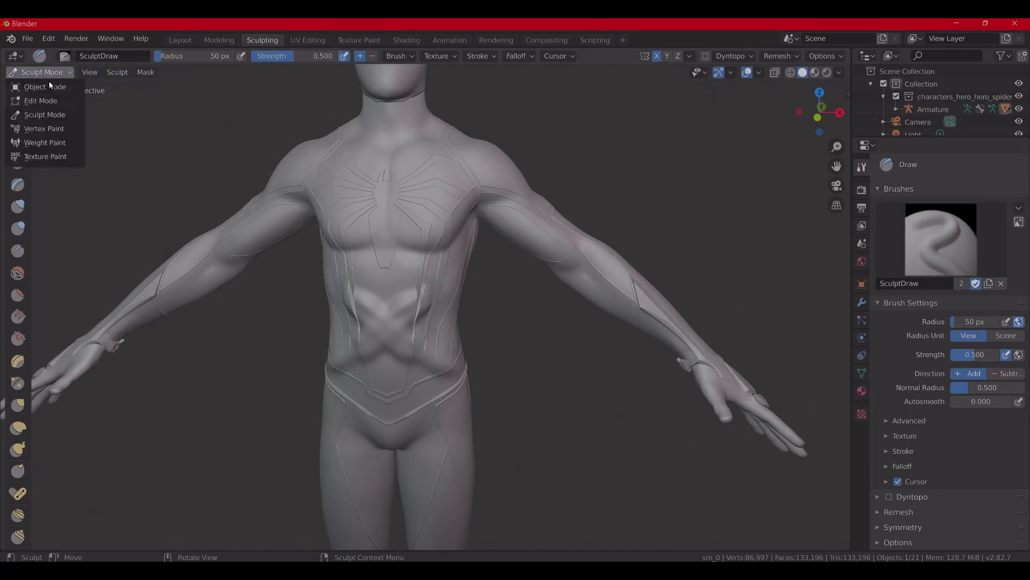
left_click(44, 88)
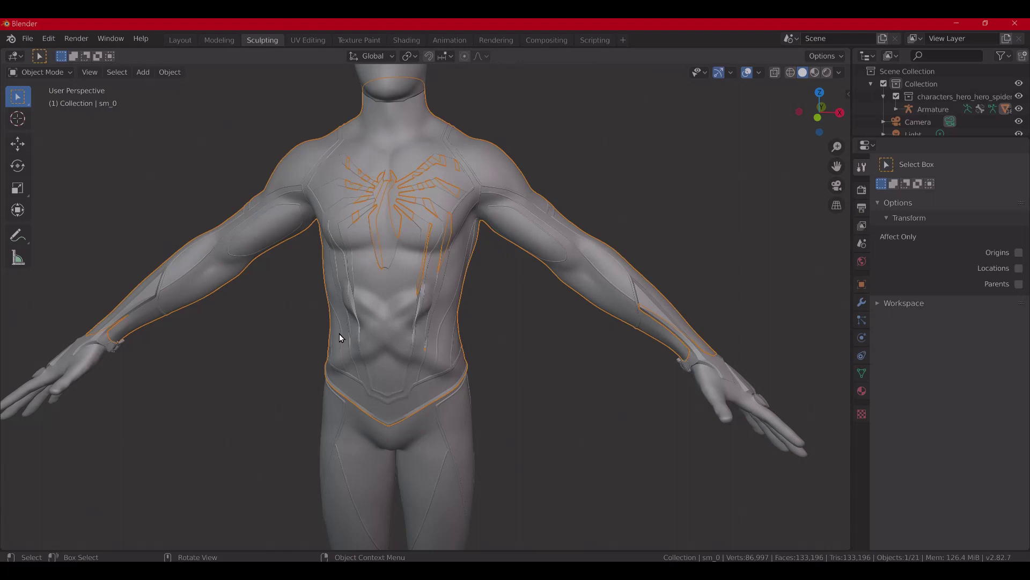
- Select all objects, switch to the Modeling workspace, and leave Edit Mode for Object Mode
key("a")
scroll(430, 291, "down", 5)
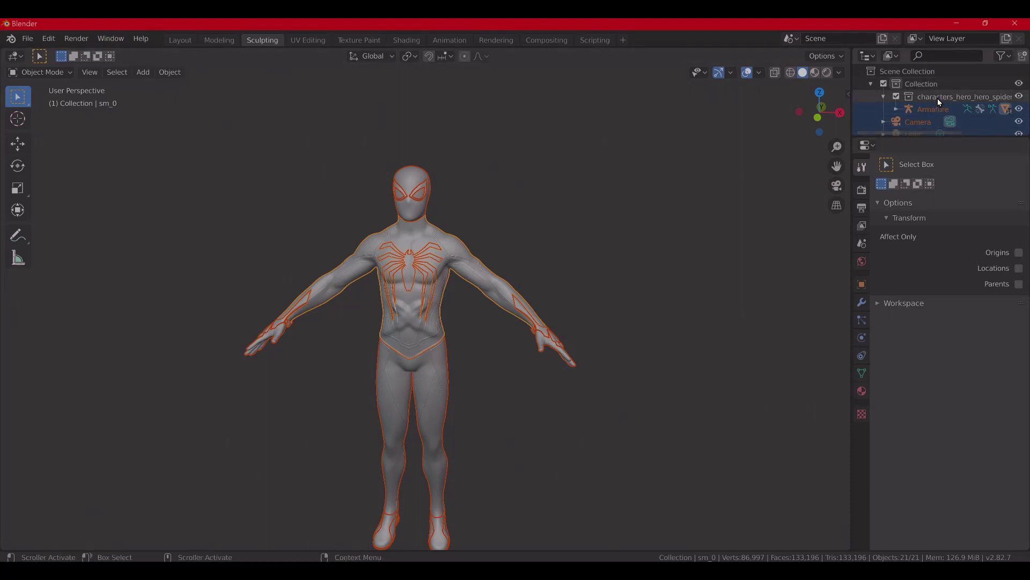
left_click(37, 40)
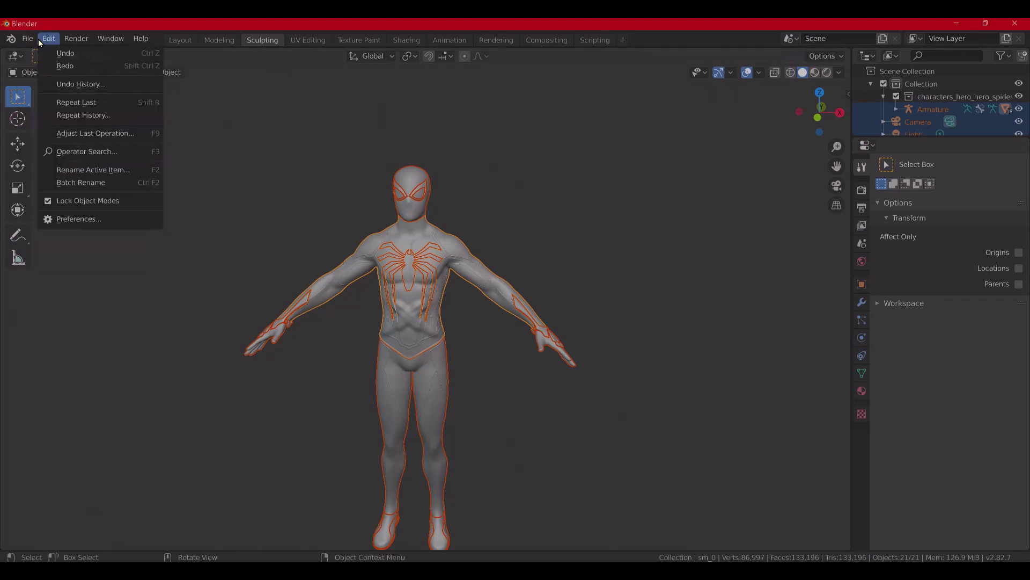
left_click(213, 39)
scroll(423, 168, "up", 10)
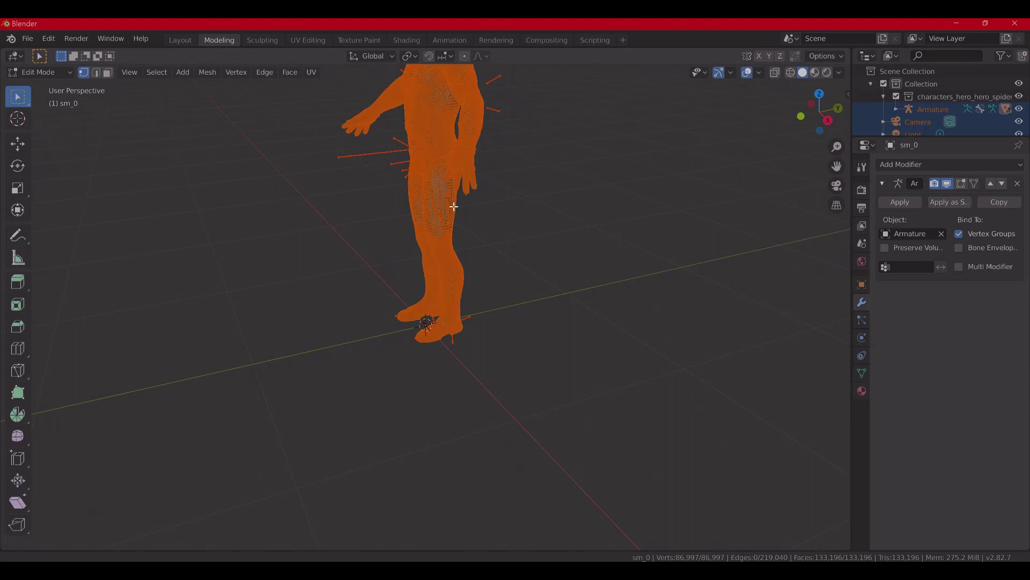
scroll(454, 206, "up", 3, "shift")
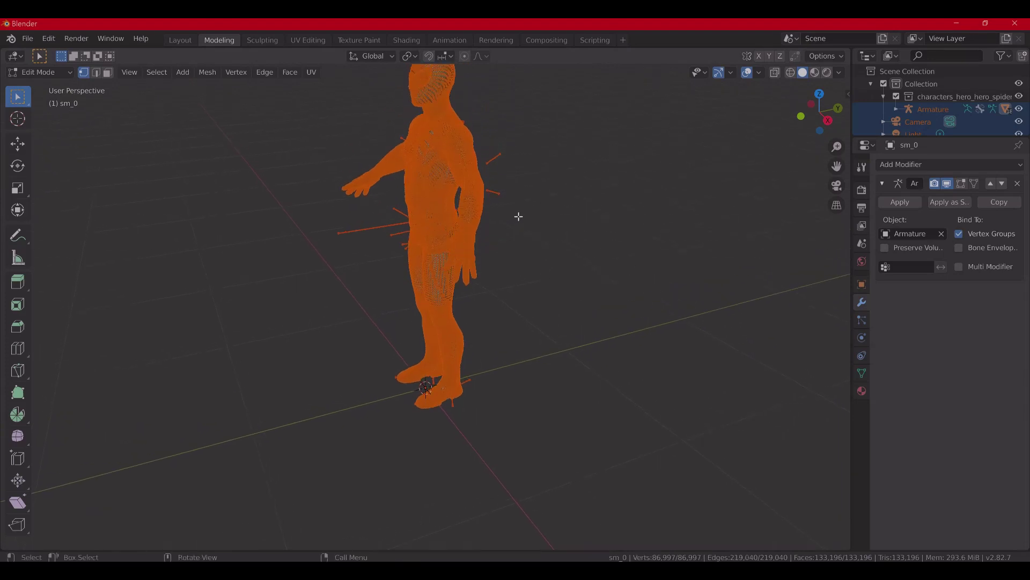
scroll(487, 244, "up", 3, "shift")
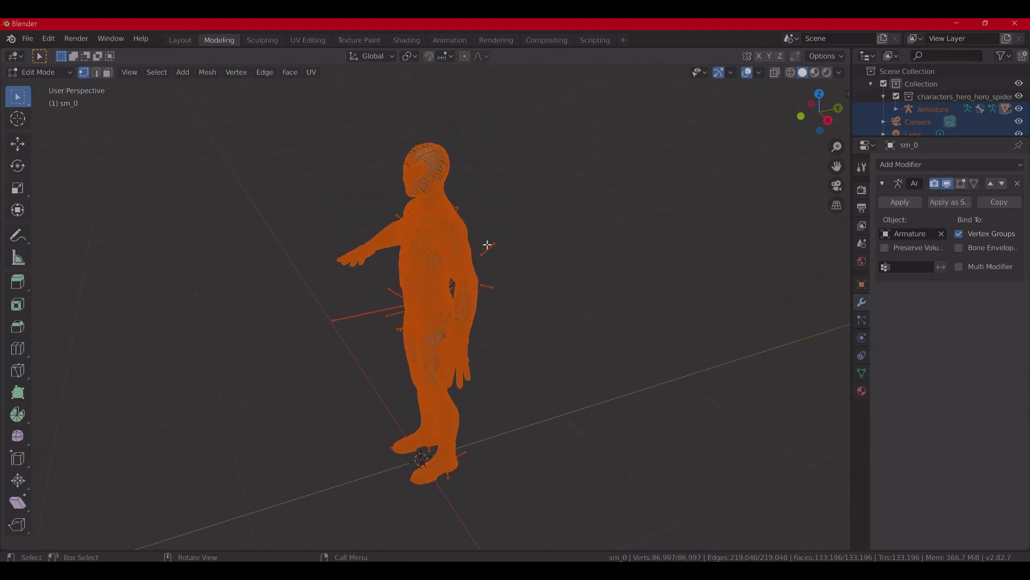
key("Tab")
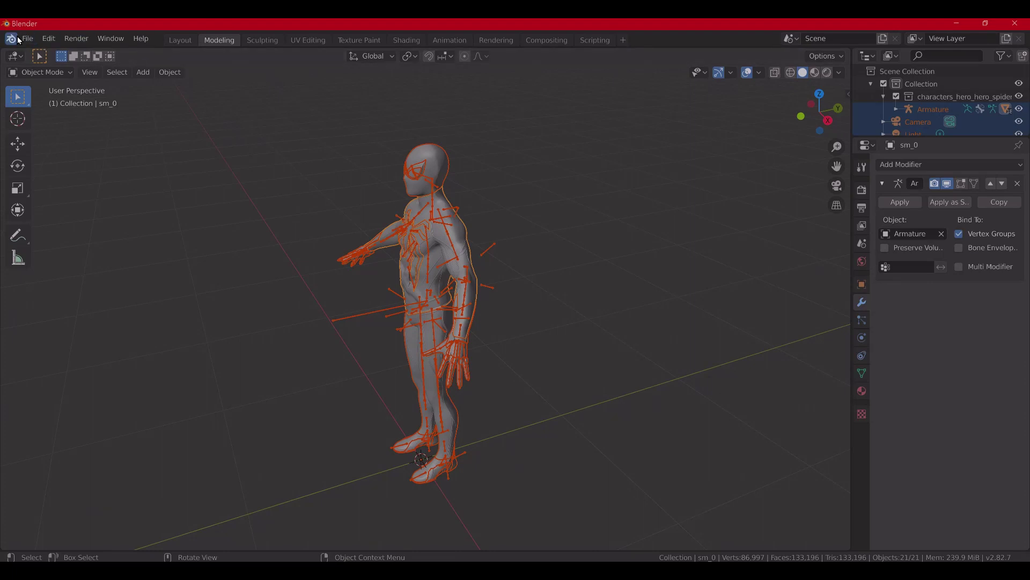
- Export as ASCII XNALara/XPS to Desktop\tut, overwriting characters_hero_hero_spiderman_hero_spiderman_body.ascii
left_click(11, 38)
mouse_move(27, 38)
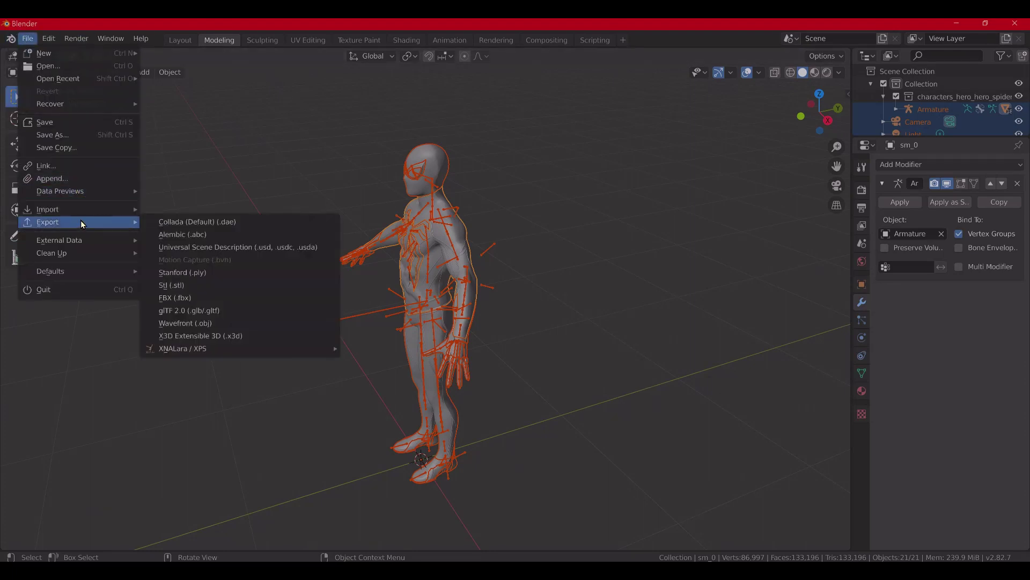
mouse_move(267, 356)
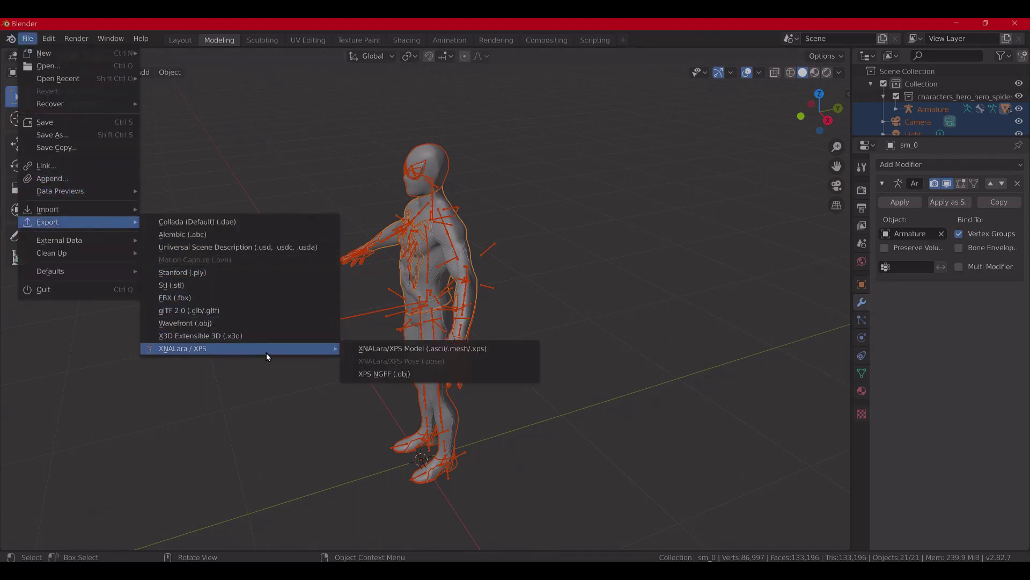
left_click(381, 354)
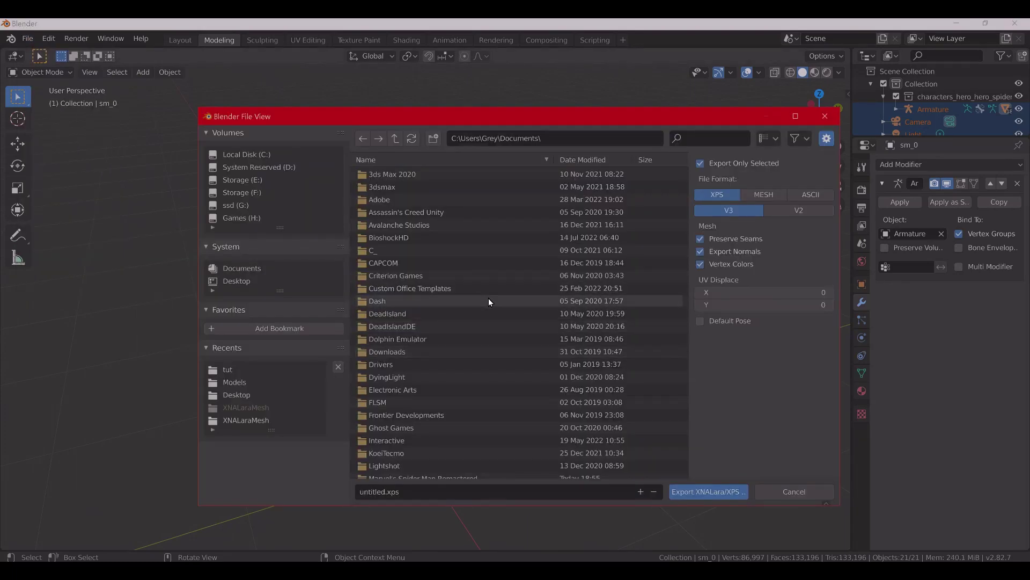
left_click(586, 143)
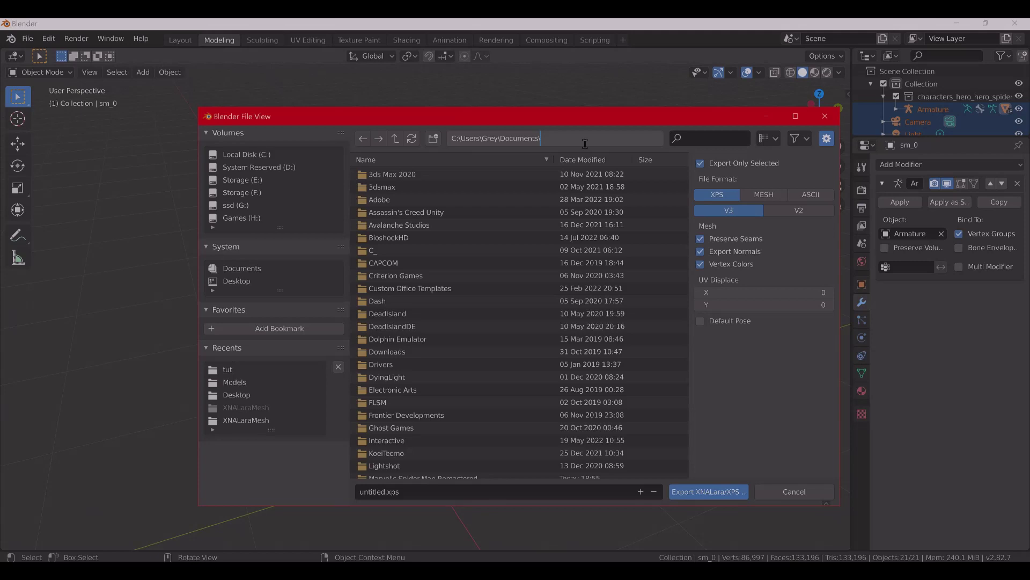
key("ctrl+a")
type("C:\\Users\\Grey\\Desktop\\tut")
key("Return")
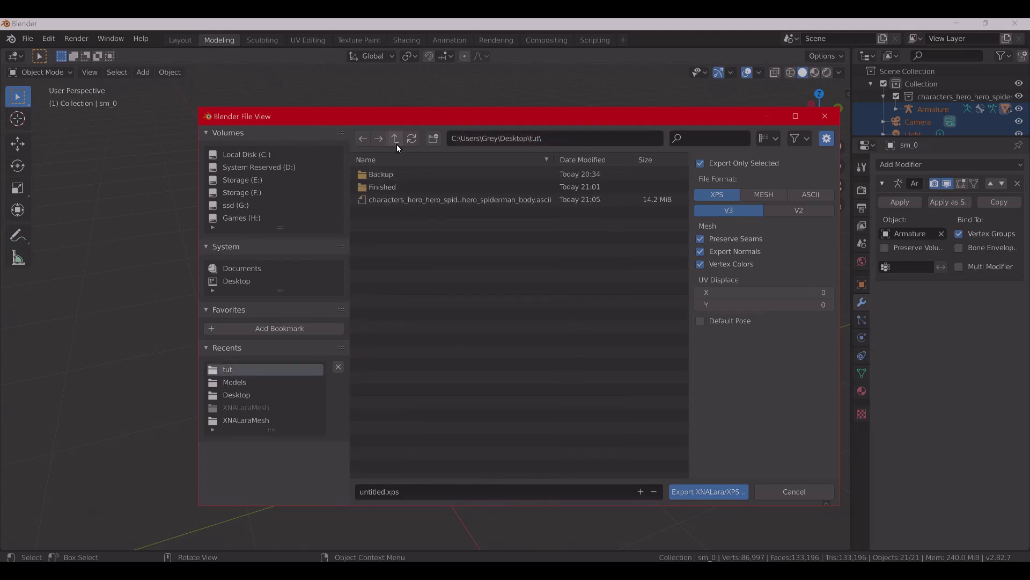
left_click(458, 202)
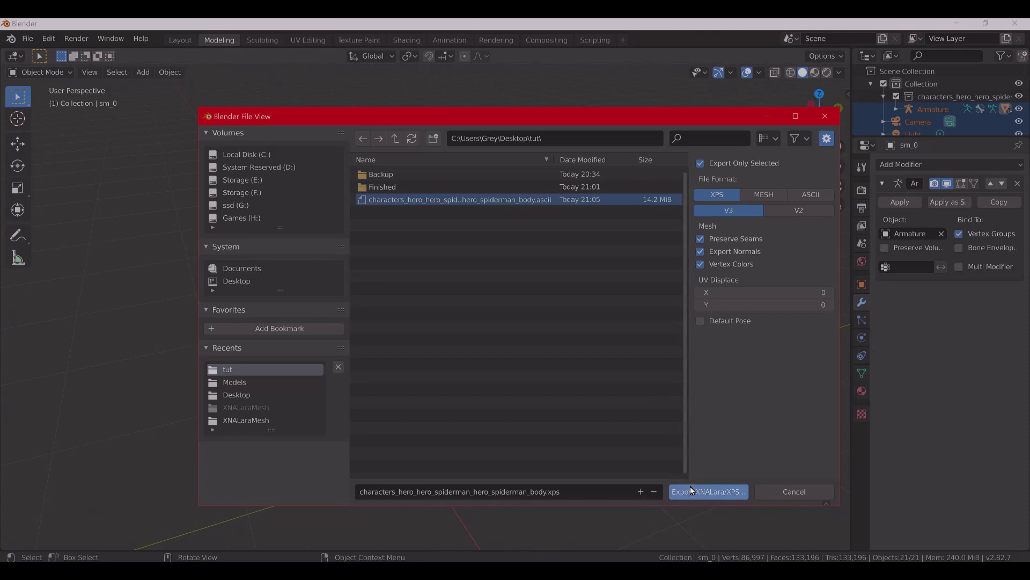
left_click(810, 198)
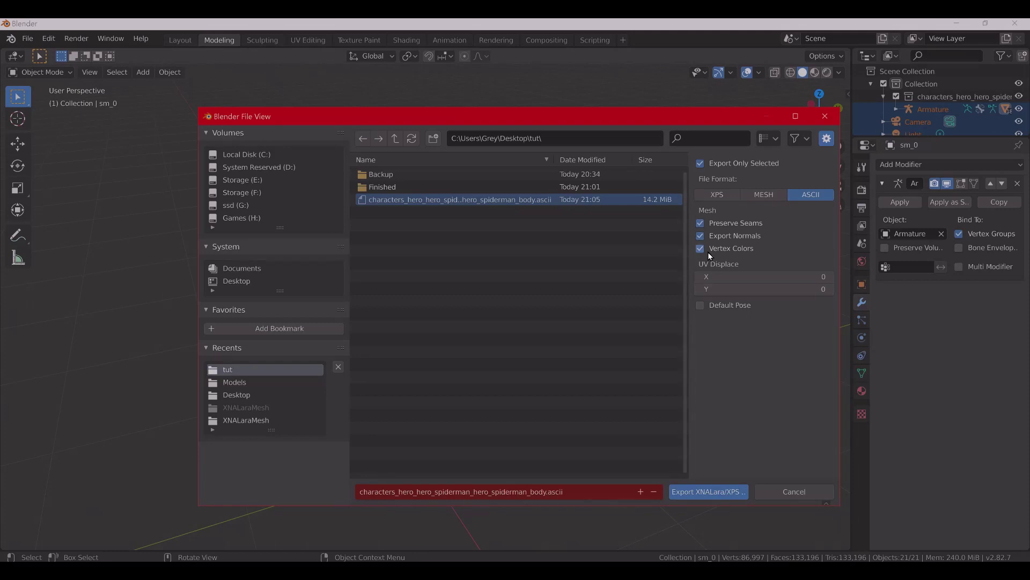
left_click(707, 490)
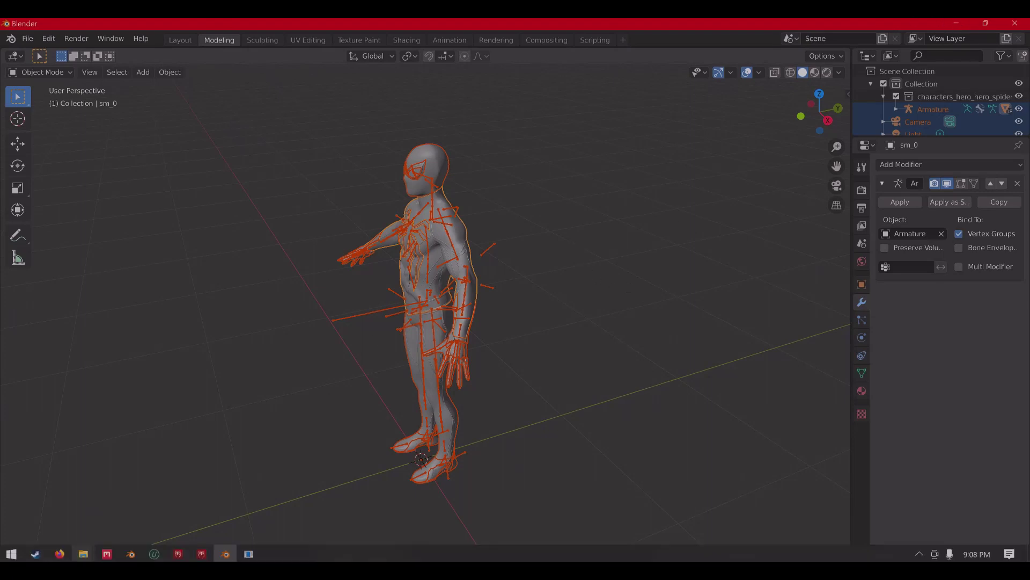
- On the .ascii to .model tab, pick the exported body .ascii and original body .model
mouse_move(89, 557)
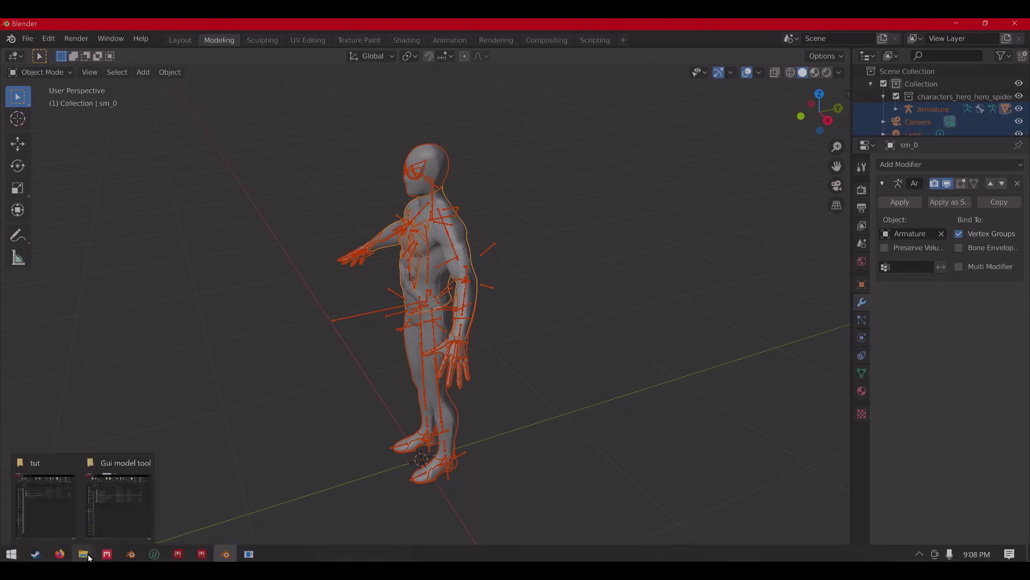
left_click(249, 554)
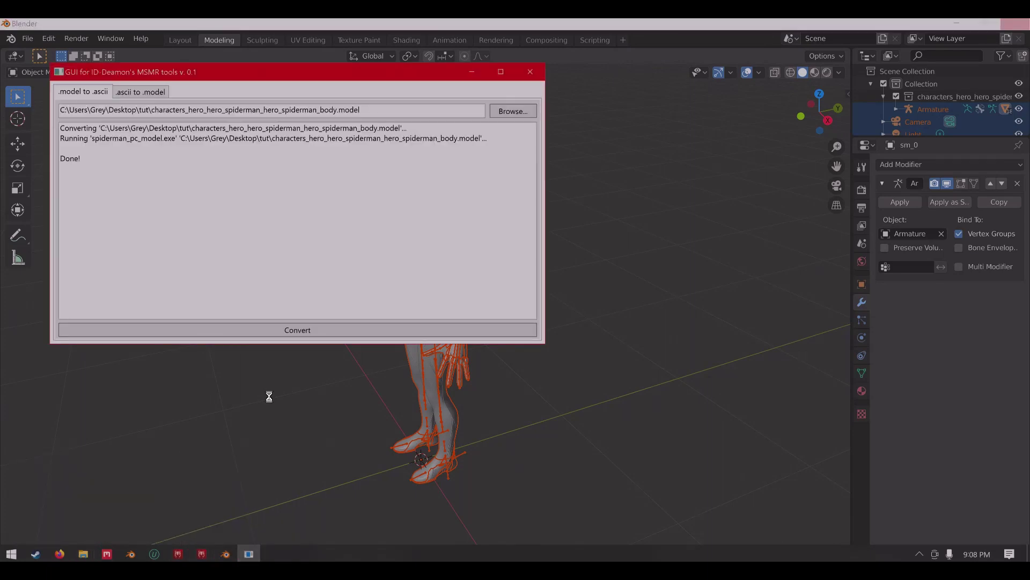
left_click(159, 97)
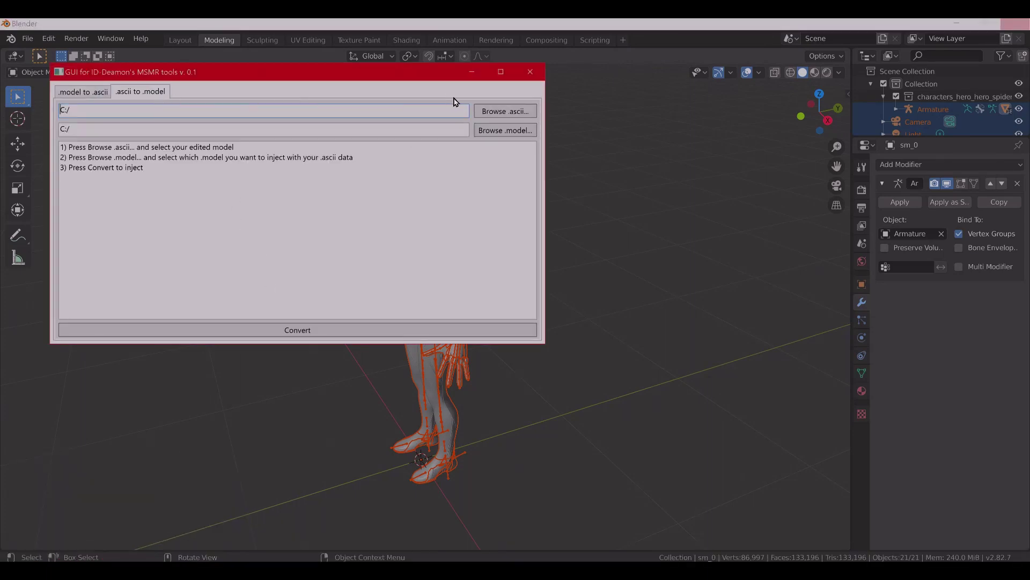
left_click(496, 113)
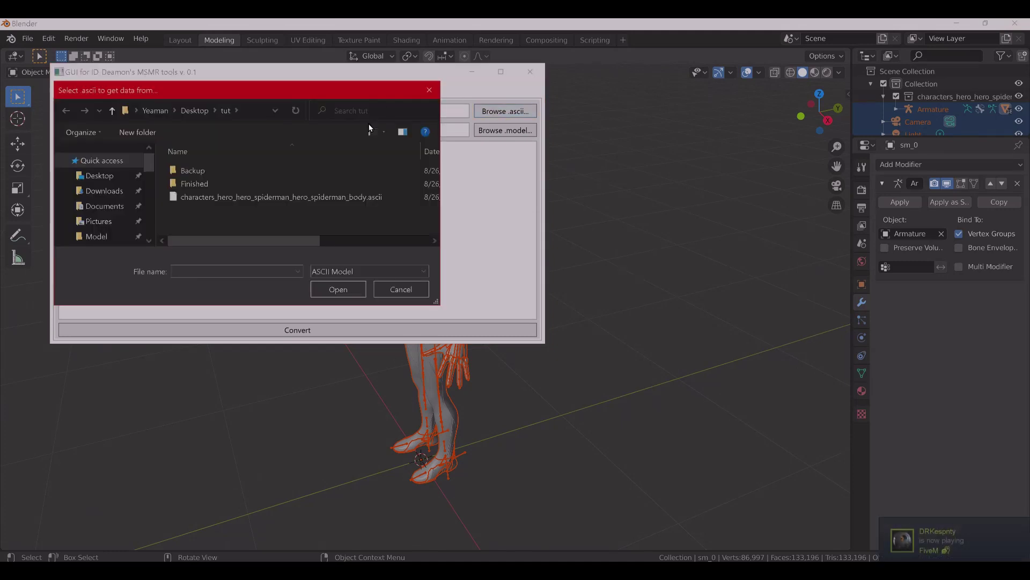
double_click(333, 202)
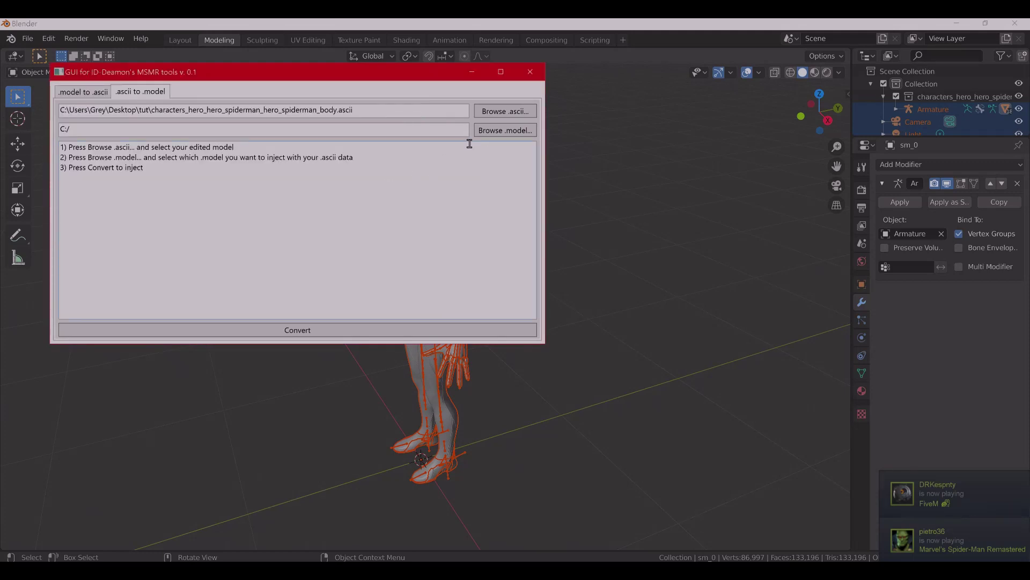
left_click(491, 132)
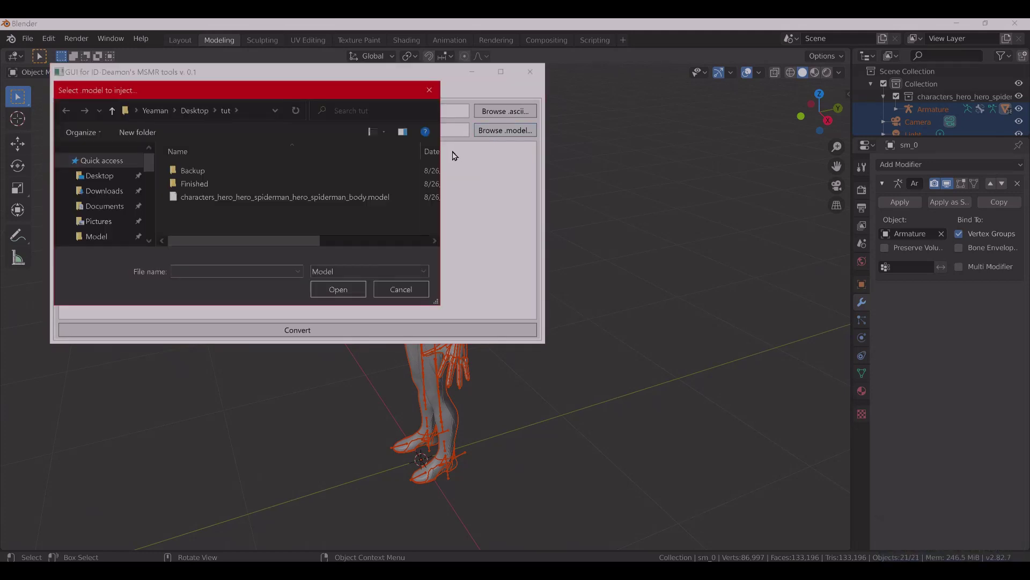
double_click(317, 196)
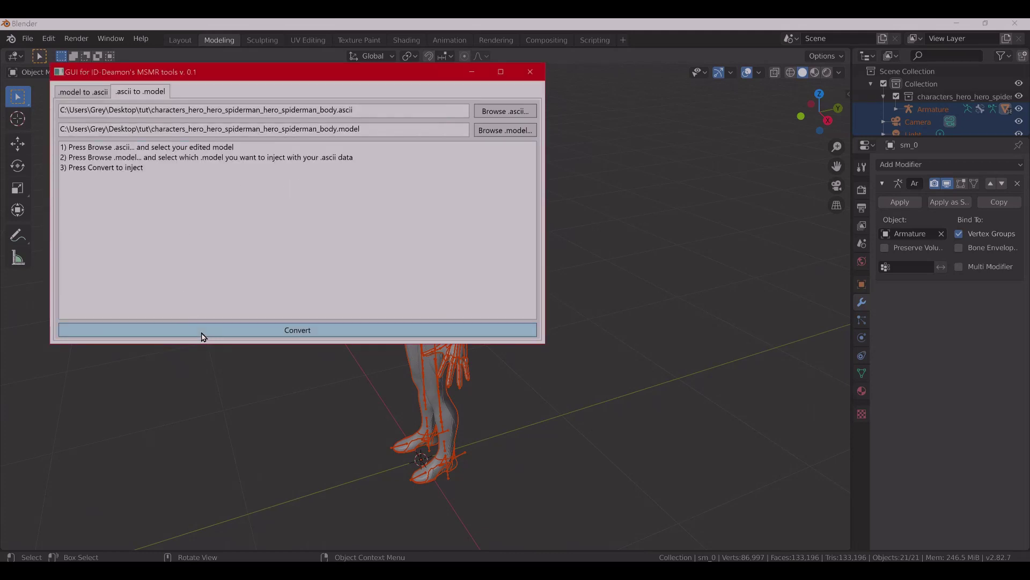
- Convert and save the injected body .model into the Finished folder
left_click(203, 336)
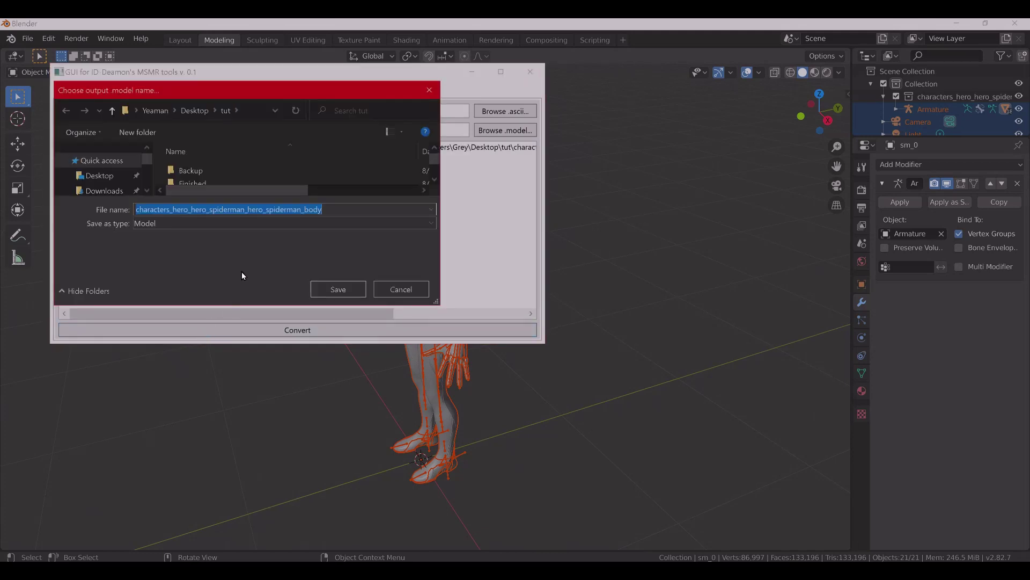
scroll(308, 175, "down", 1)
double_click(308, 174)
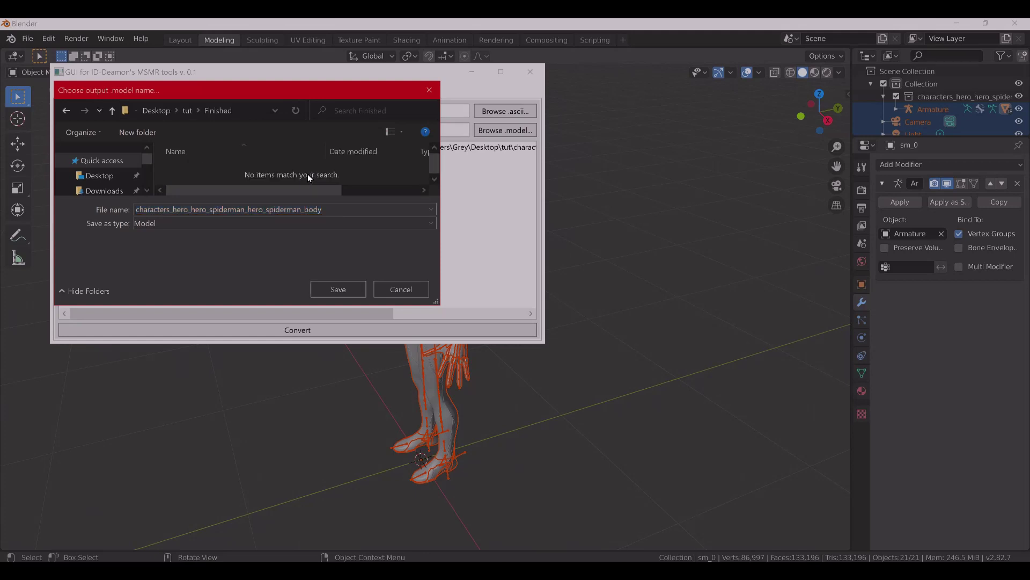
left_click(328, 288)
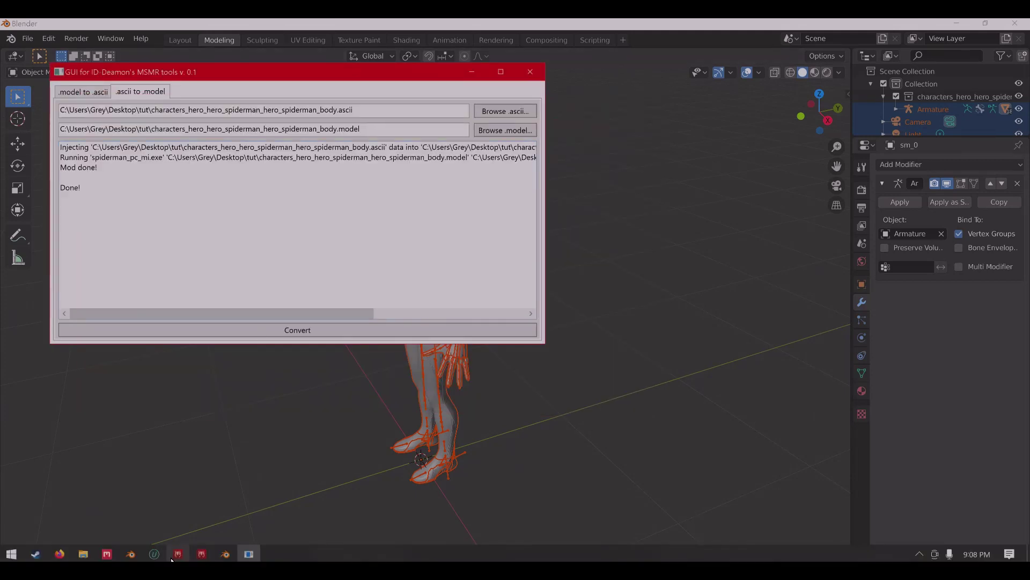
- Replace hero_spiderman_body in the mod with the new .model from the Finished folder
mouse_move(178, 553)
left_click(208, 520)
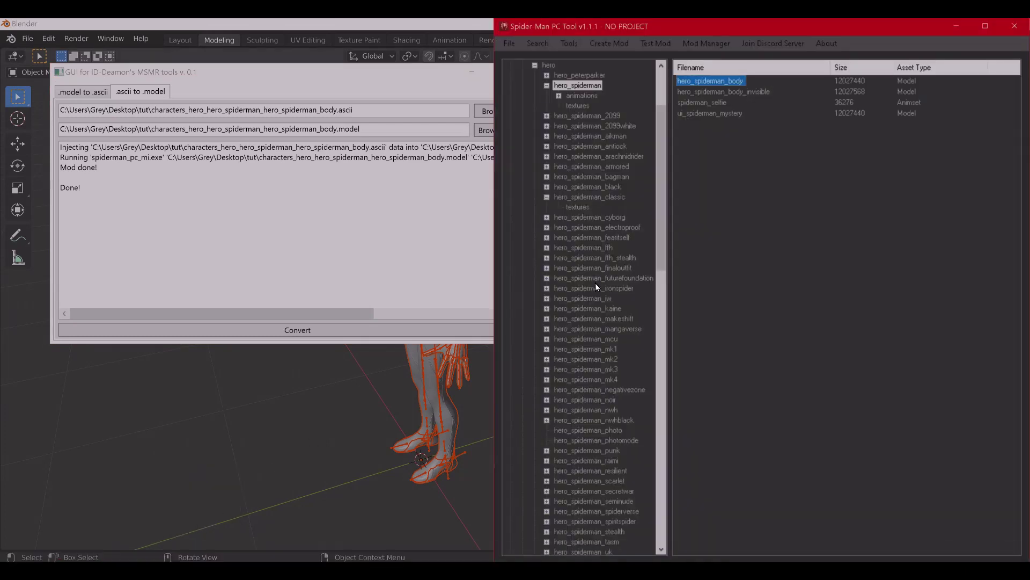
right_click(720, 82)
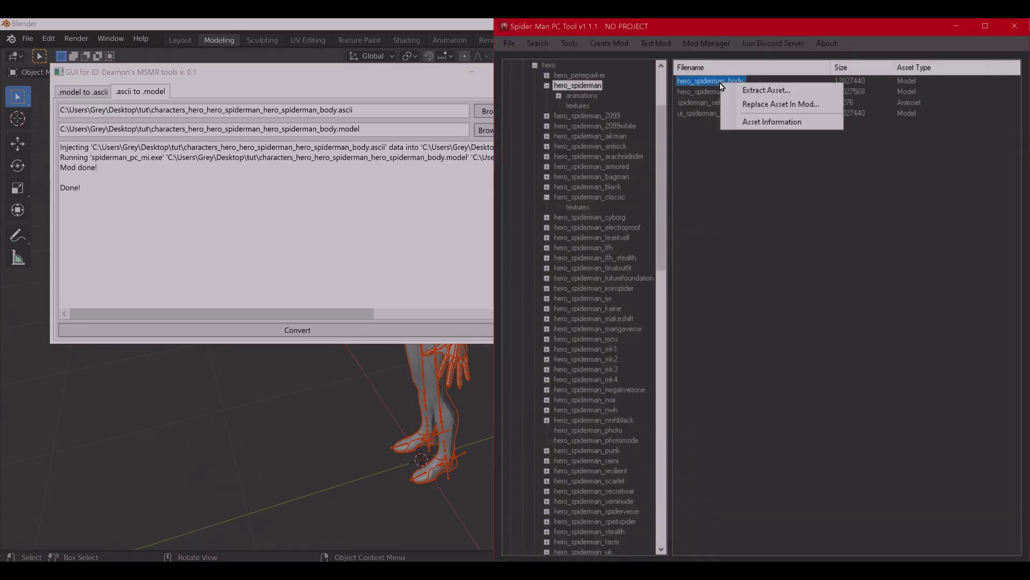
left_click(756, 105)
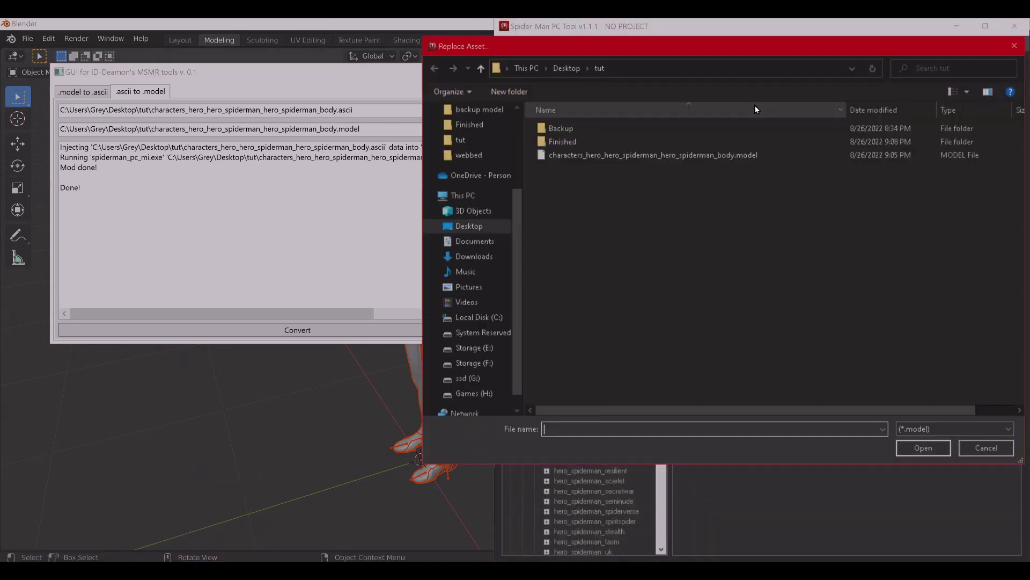
double_click(671, 138)
double_click(676, 131)
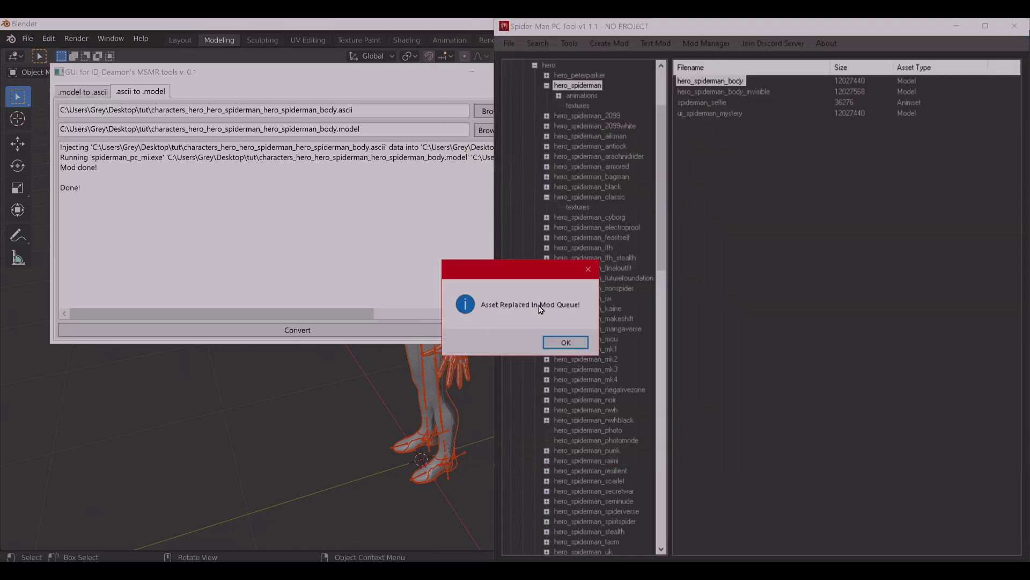
left_click(559, 342)
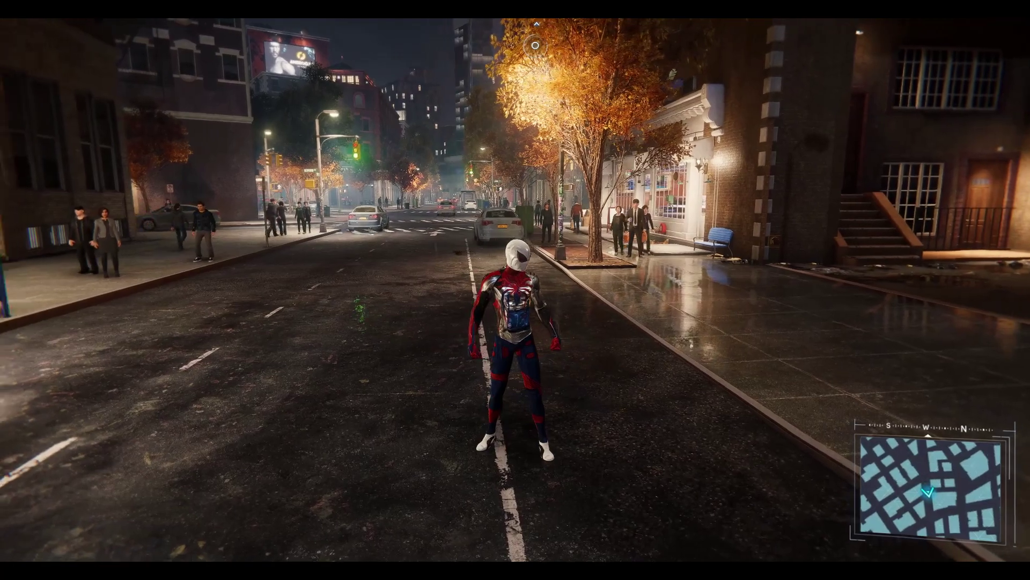
- Enter Photo Mode from the pause menu to view the modded Advanced suit's torso close up
key("Escape")
key("Down")
key("Down")
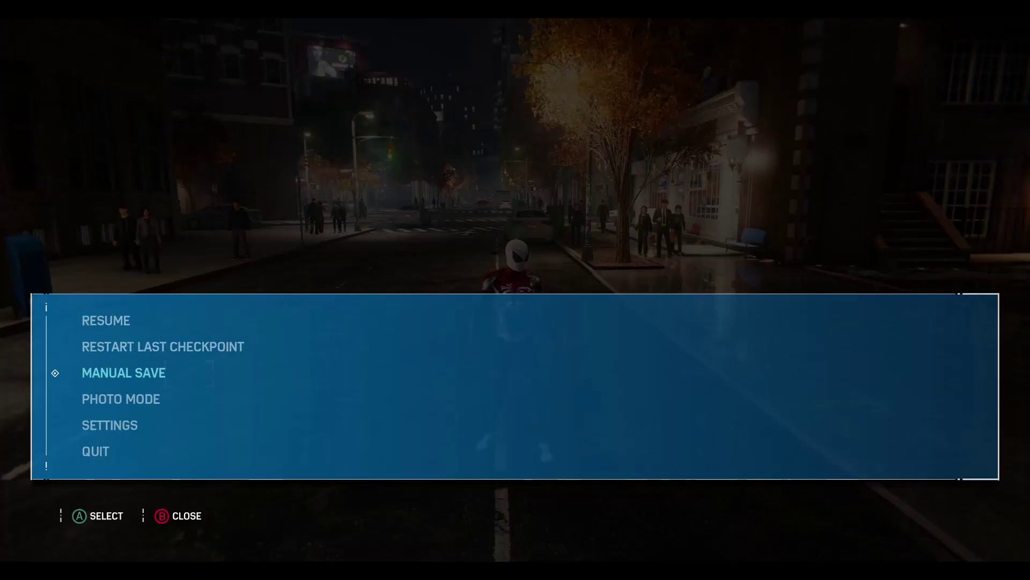
key("Down")
key("Return")
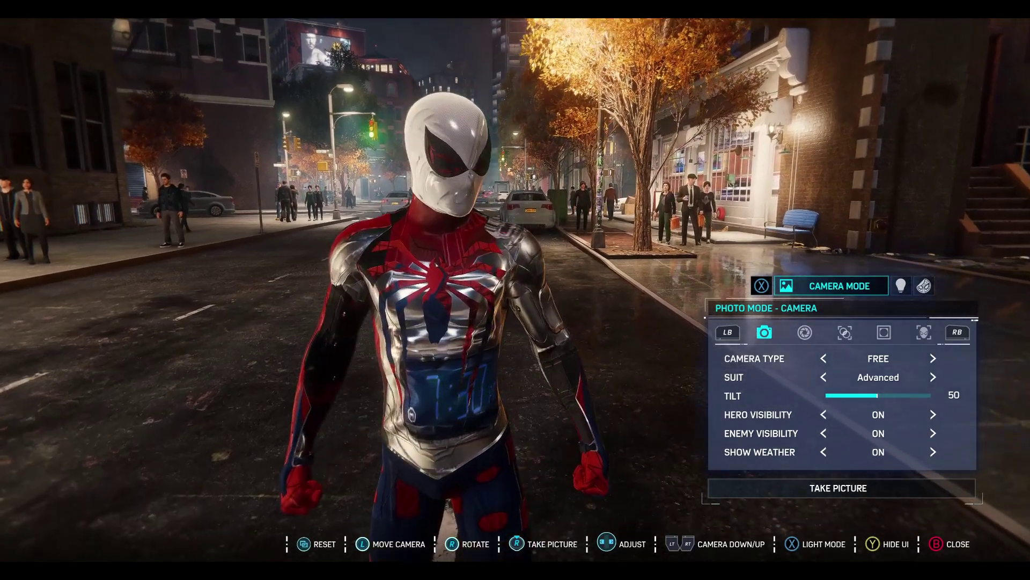